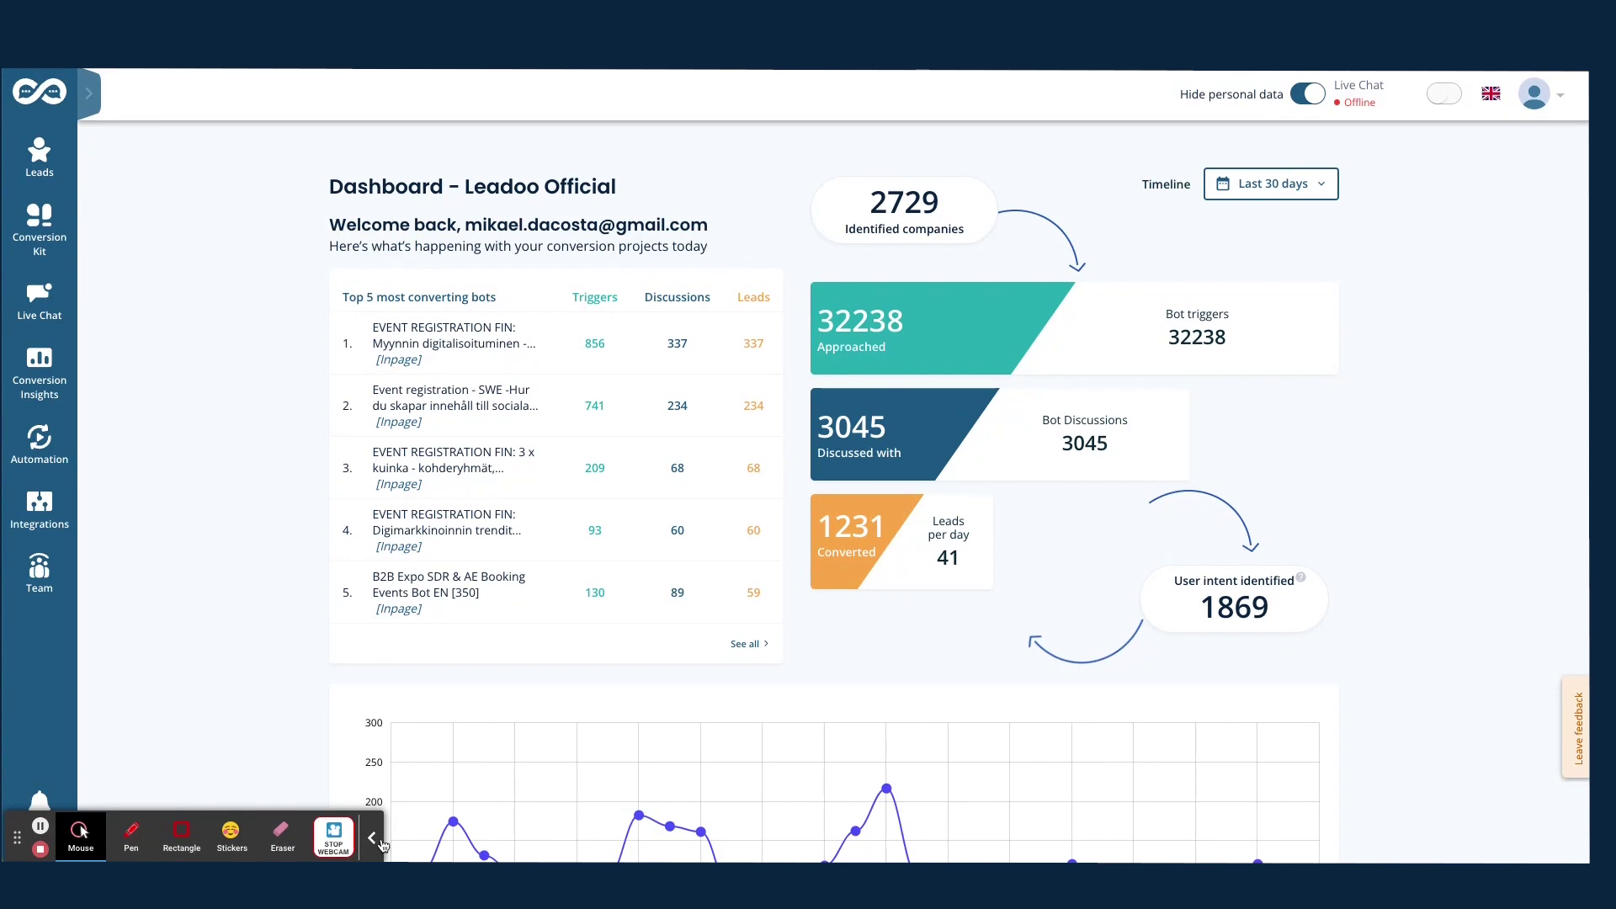
# Open the Bot insights report.
pyautogui.click(376, 843)
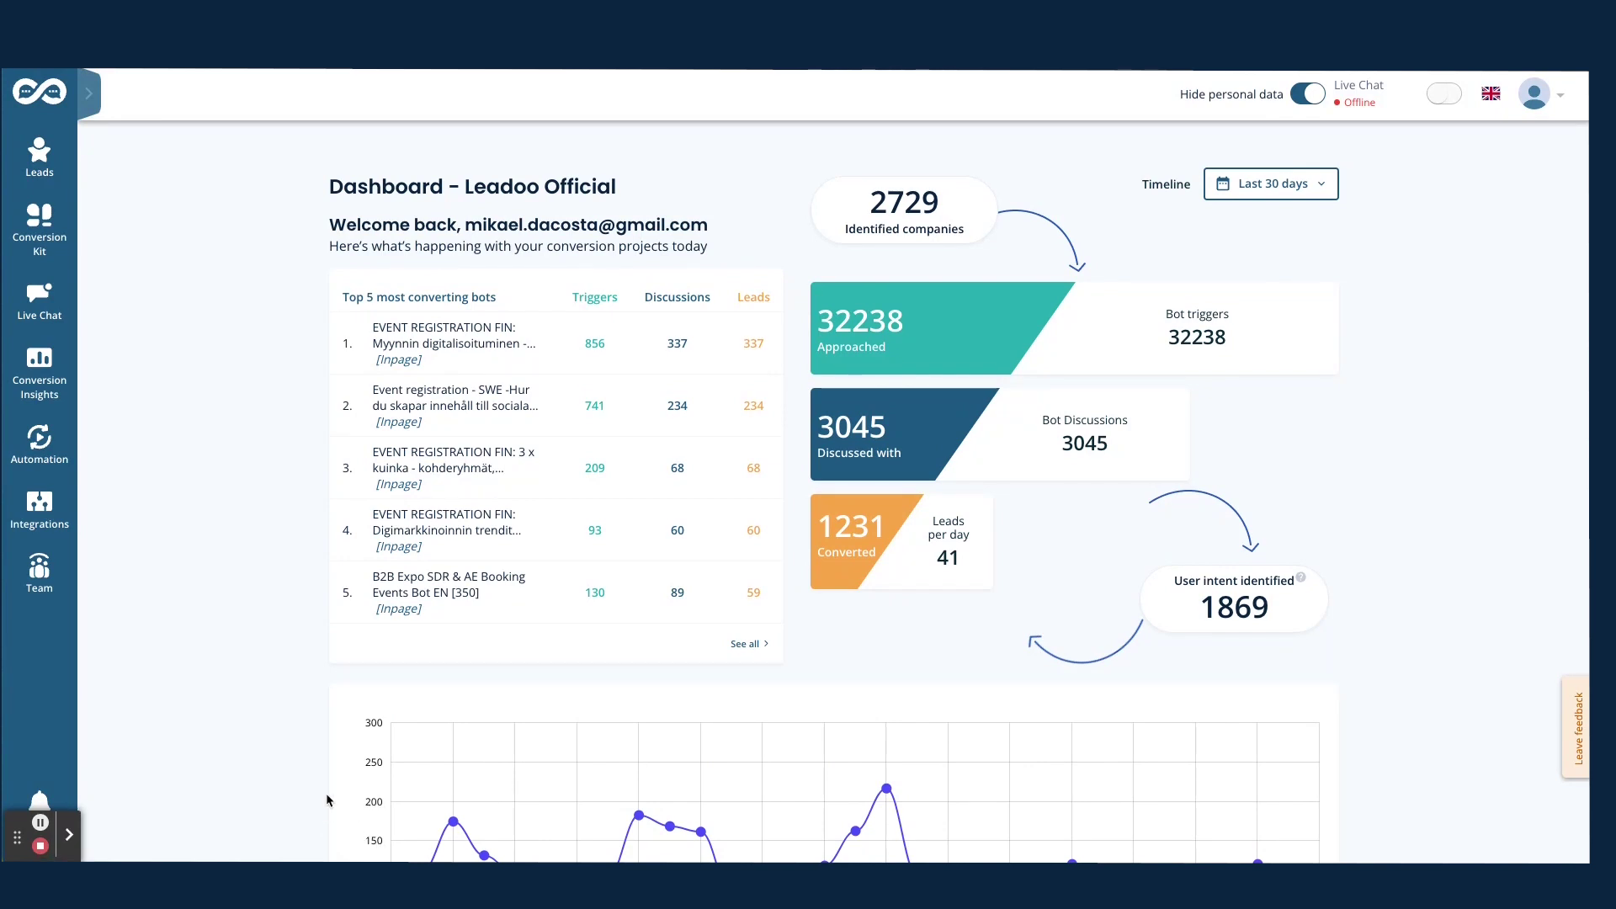
pyautogui.moveTo(50, 368)
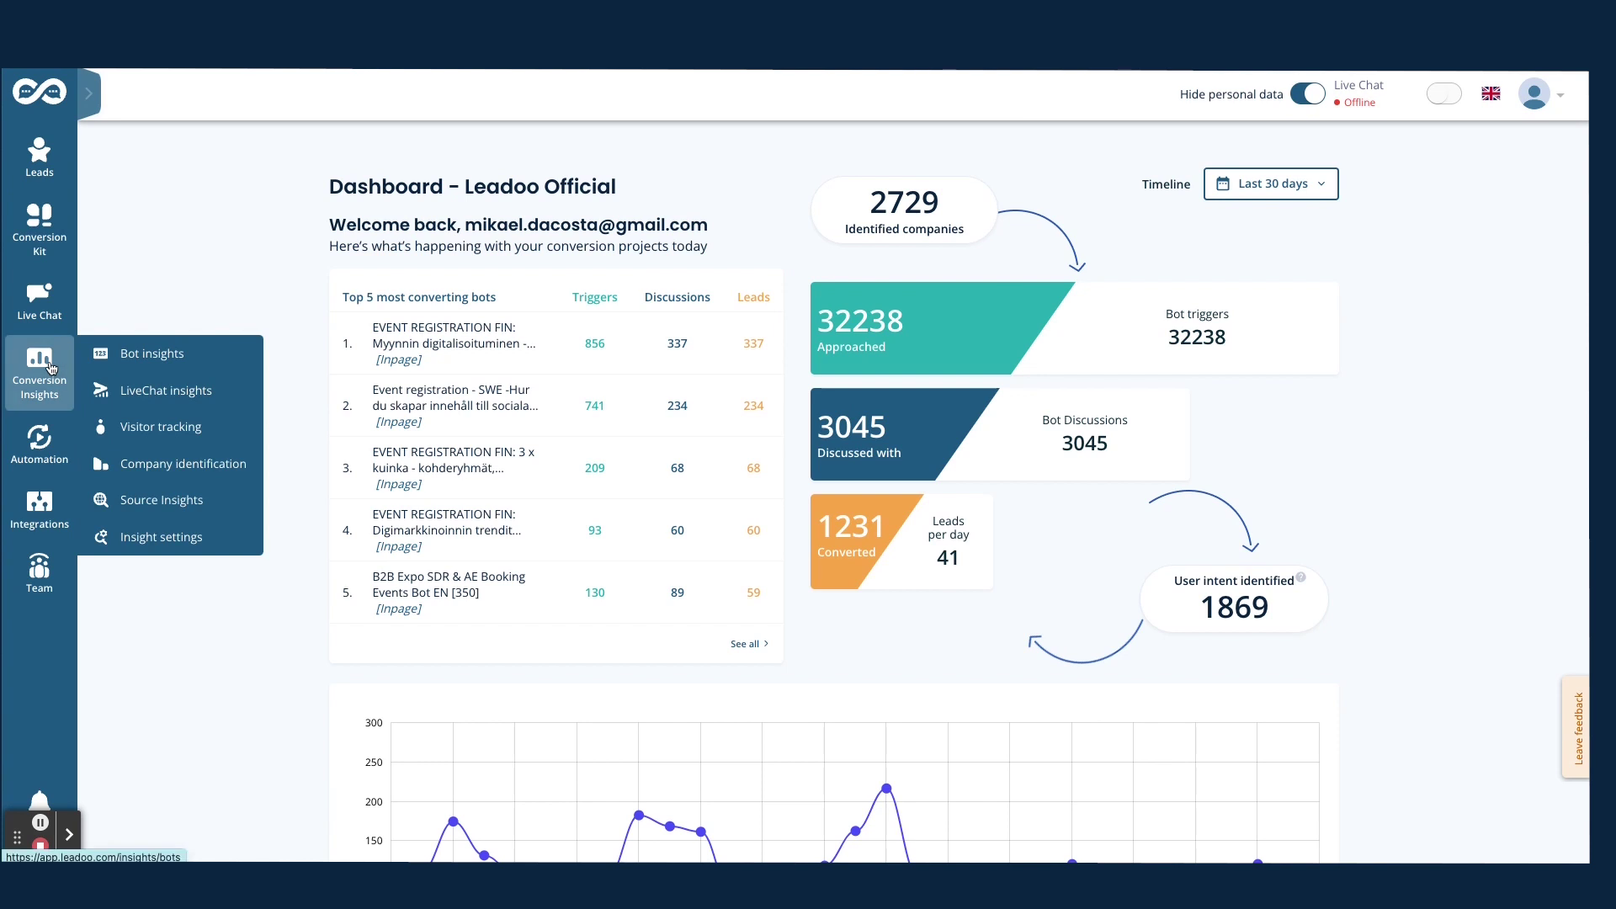
pyautogui.click(160, 358)
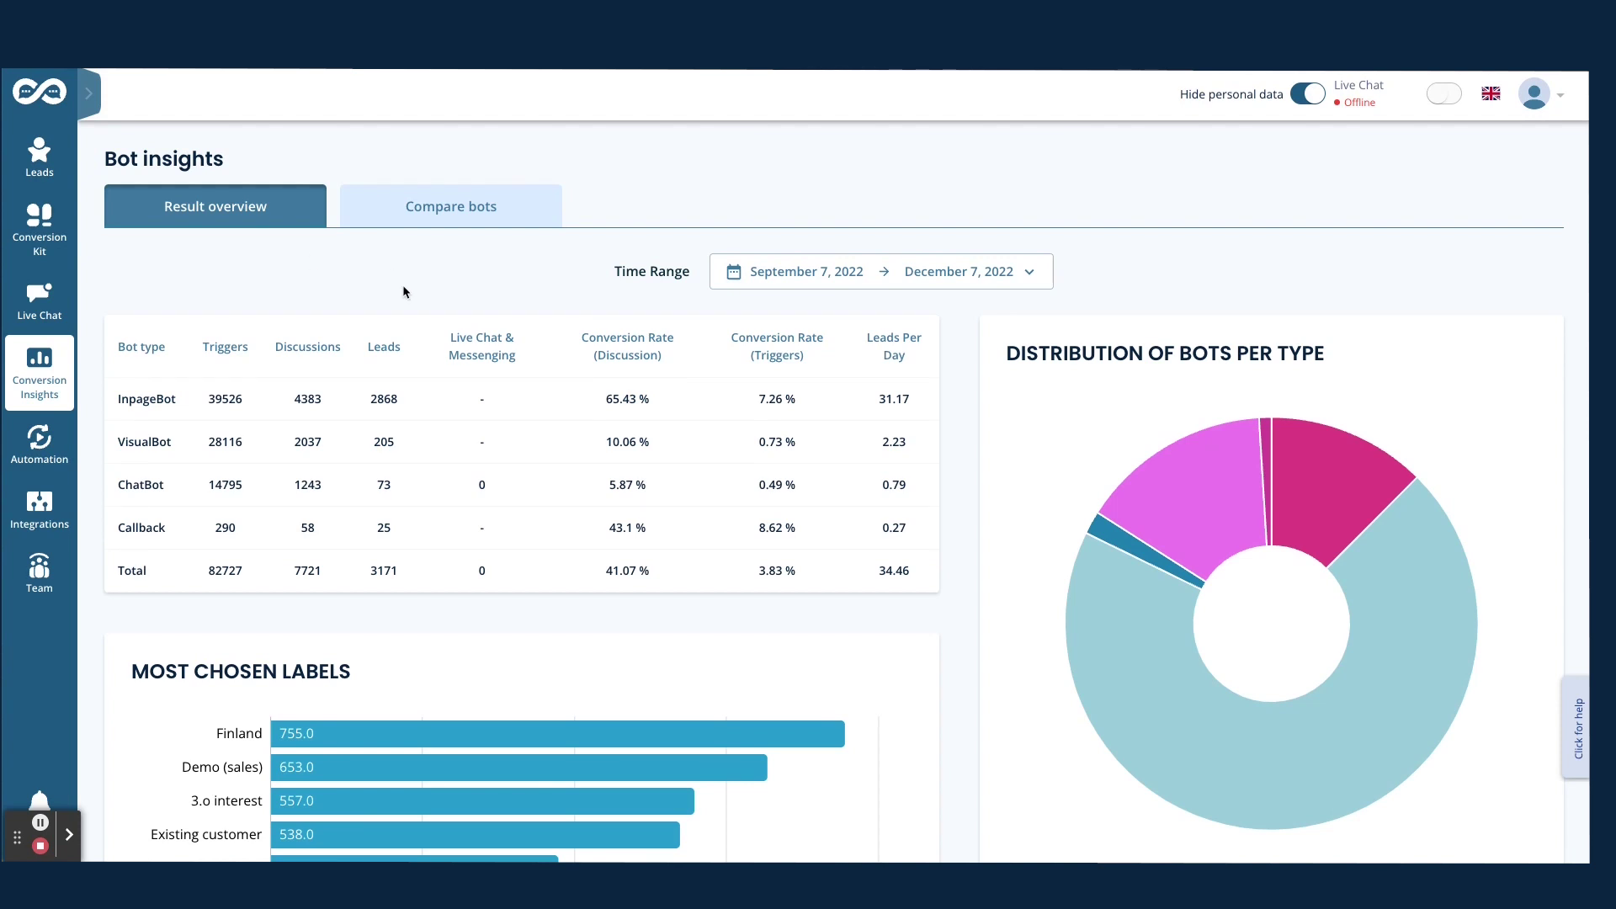
# Sort the InpageBots statistics by triggers in descending order and highlight the bot name "Front page inpagebot 3.0".
pyautogui.scroll(-10, 857, 541)
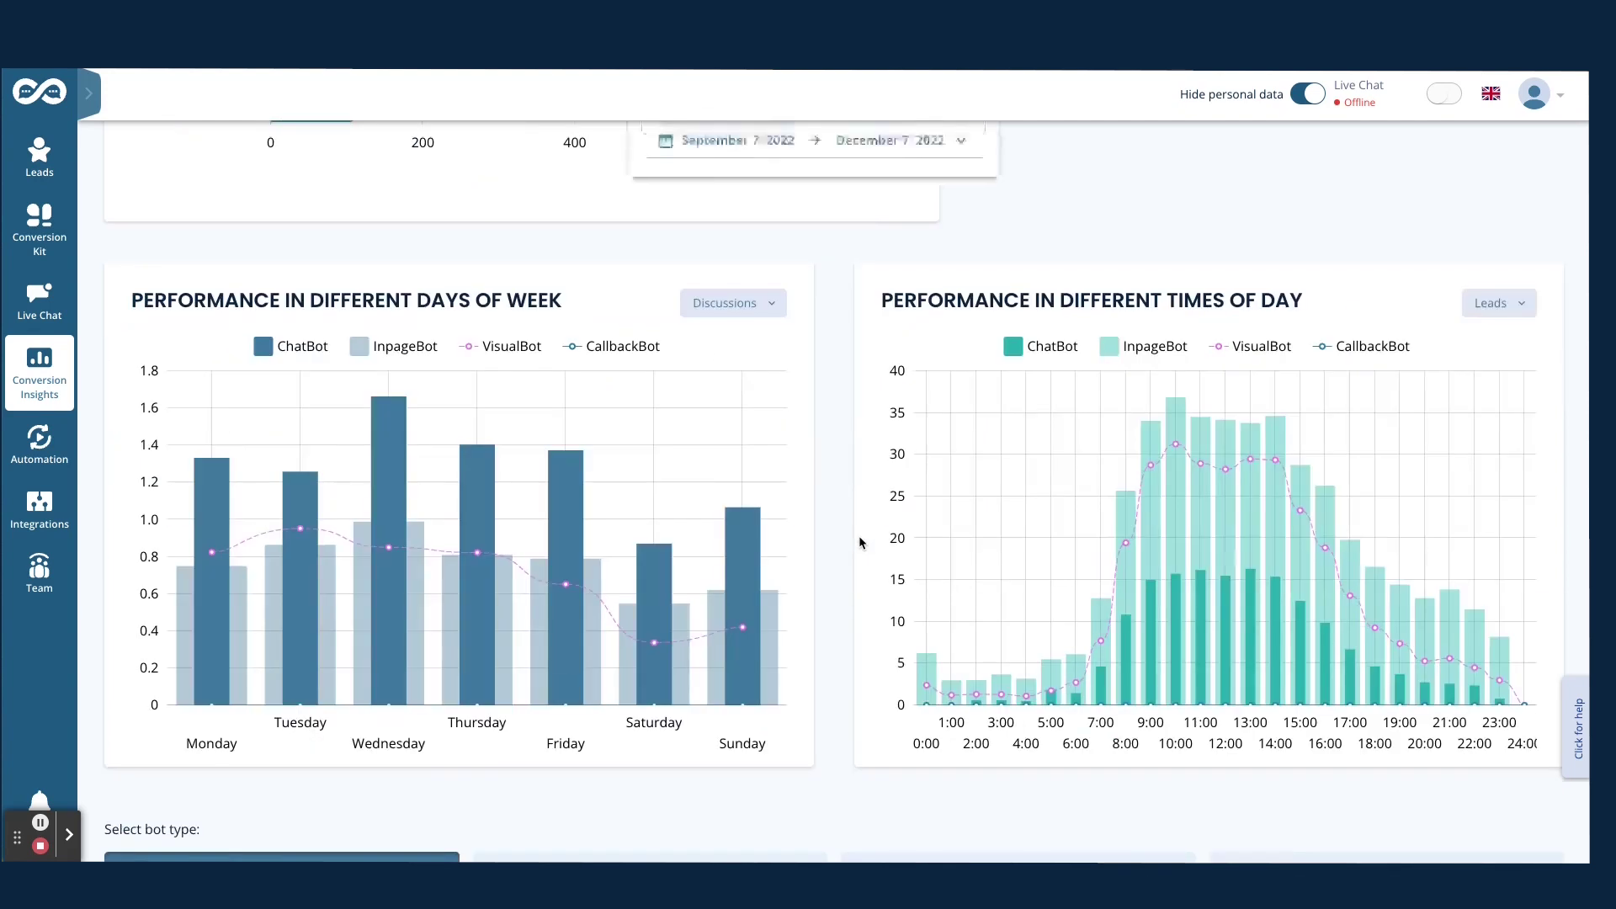
pyautogui.scroll(-8, 859, 535)
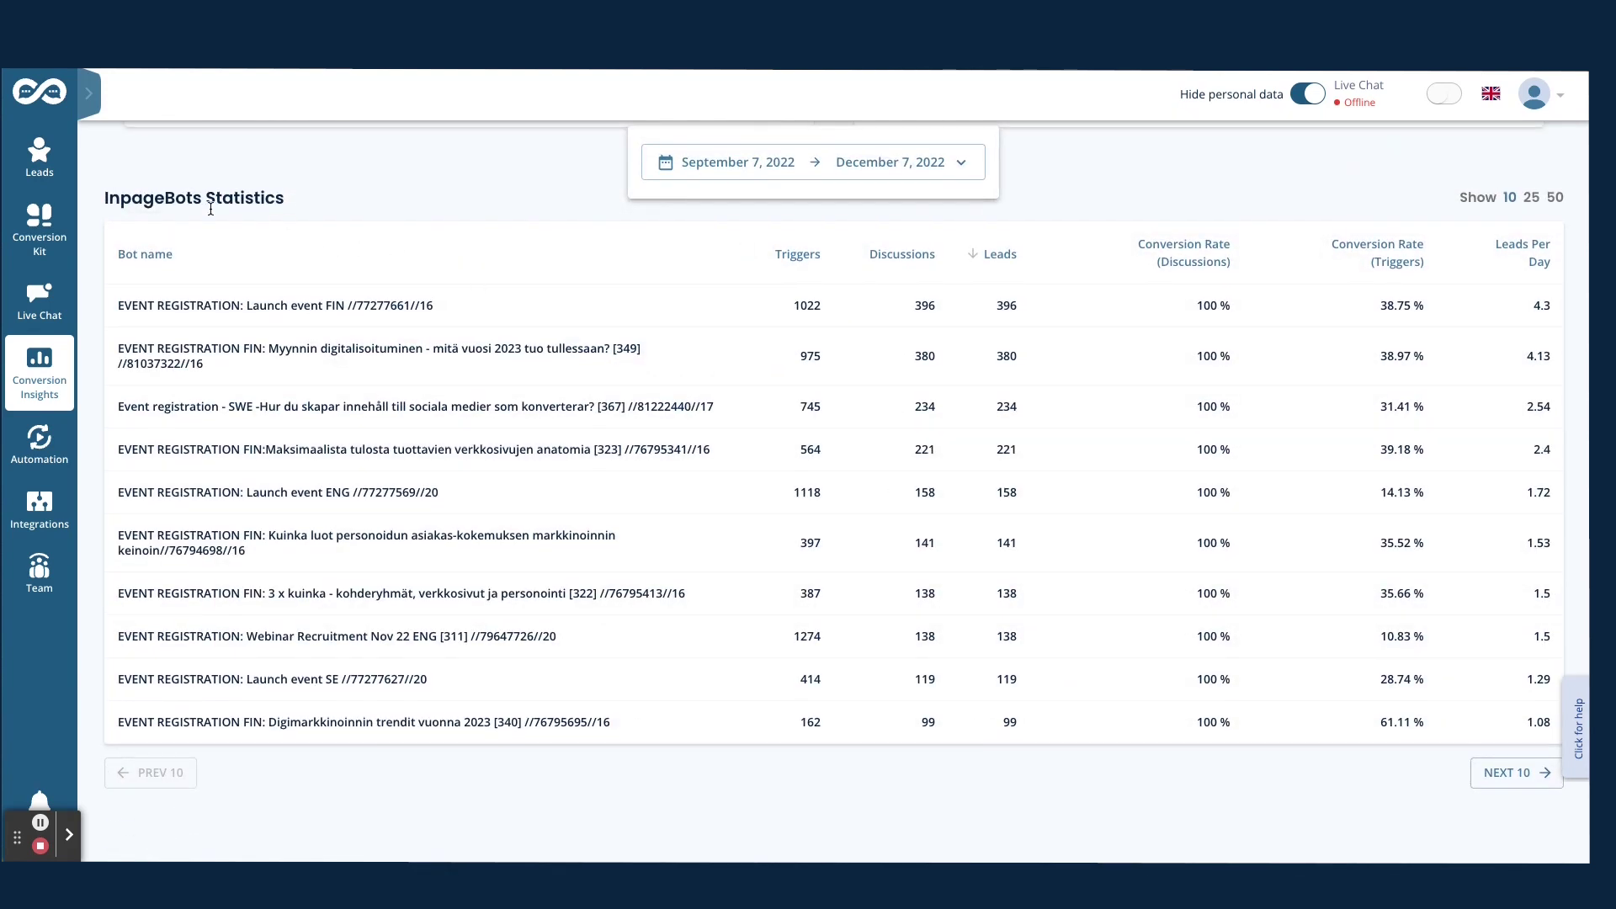
pyautogui.click(802, 255)
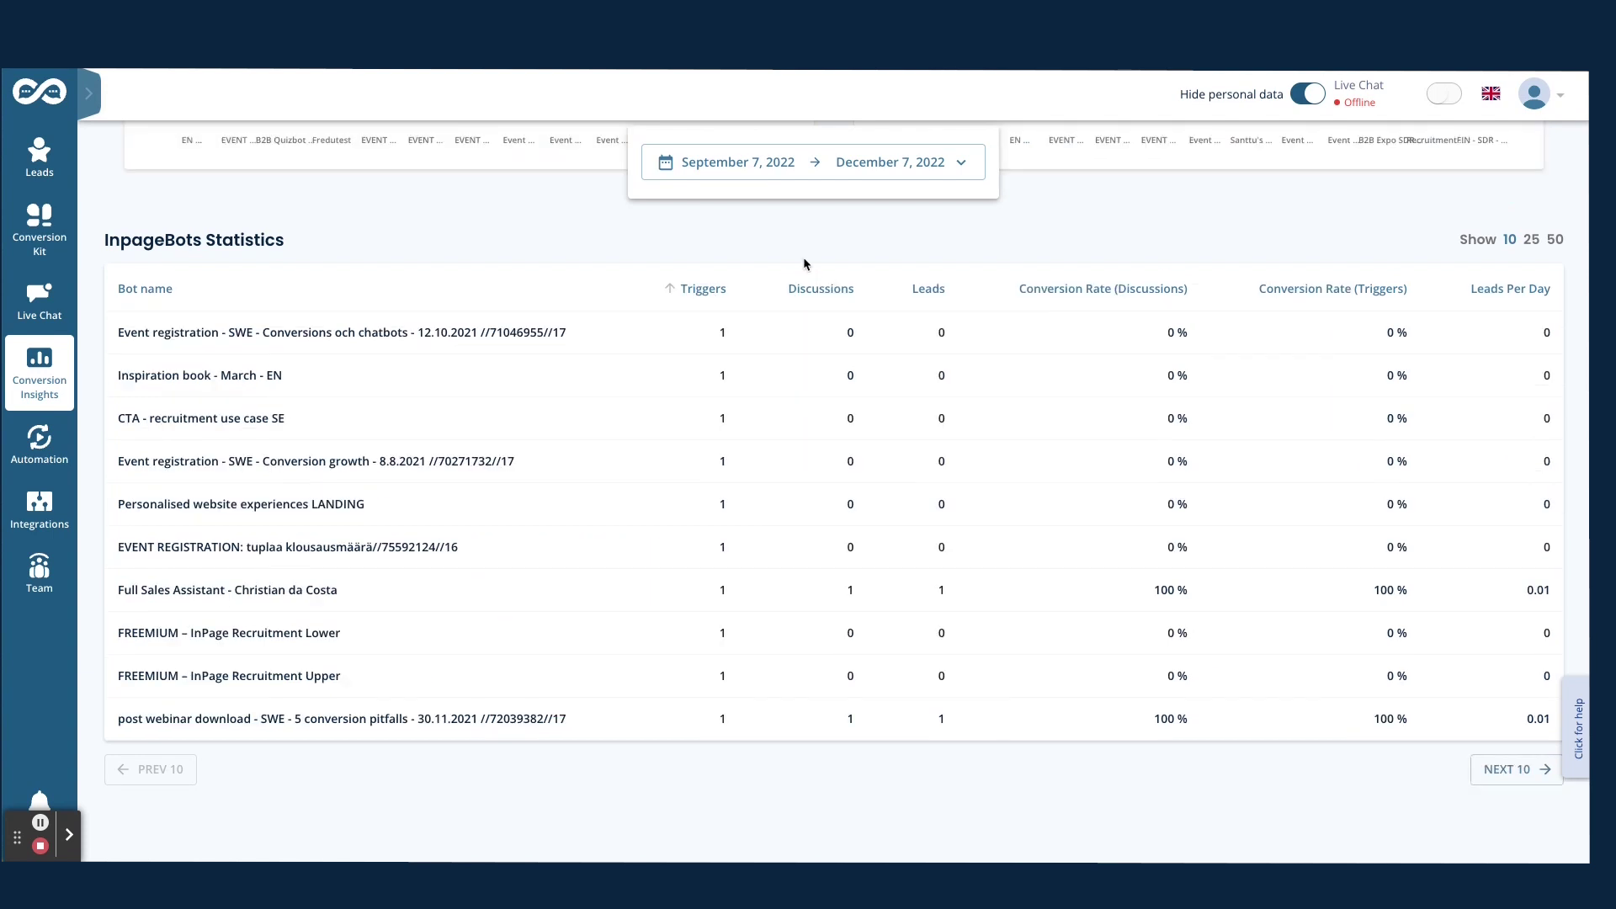
pyautogui.click(698, 290)
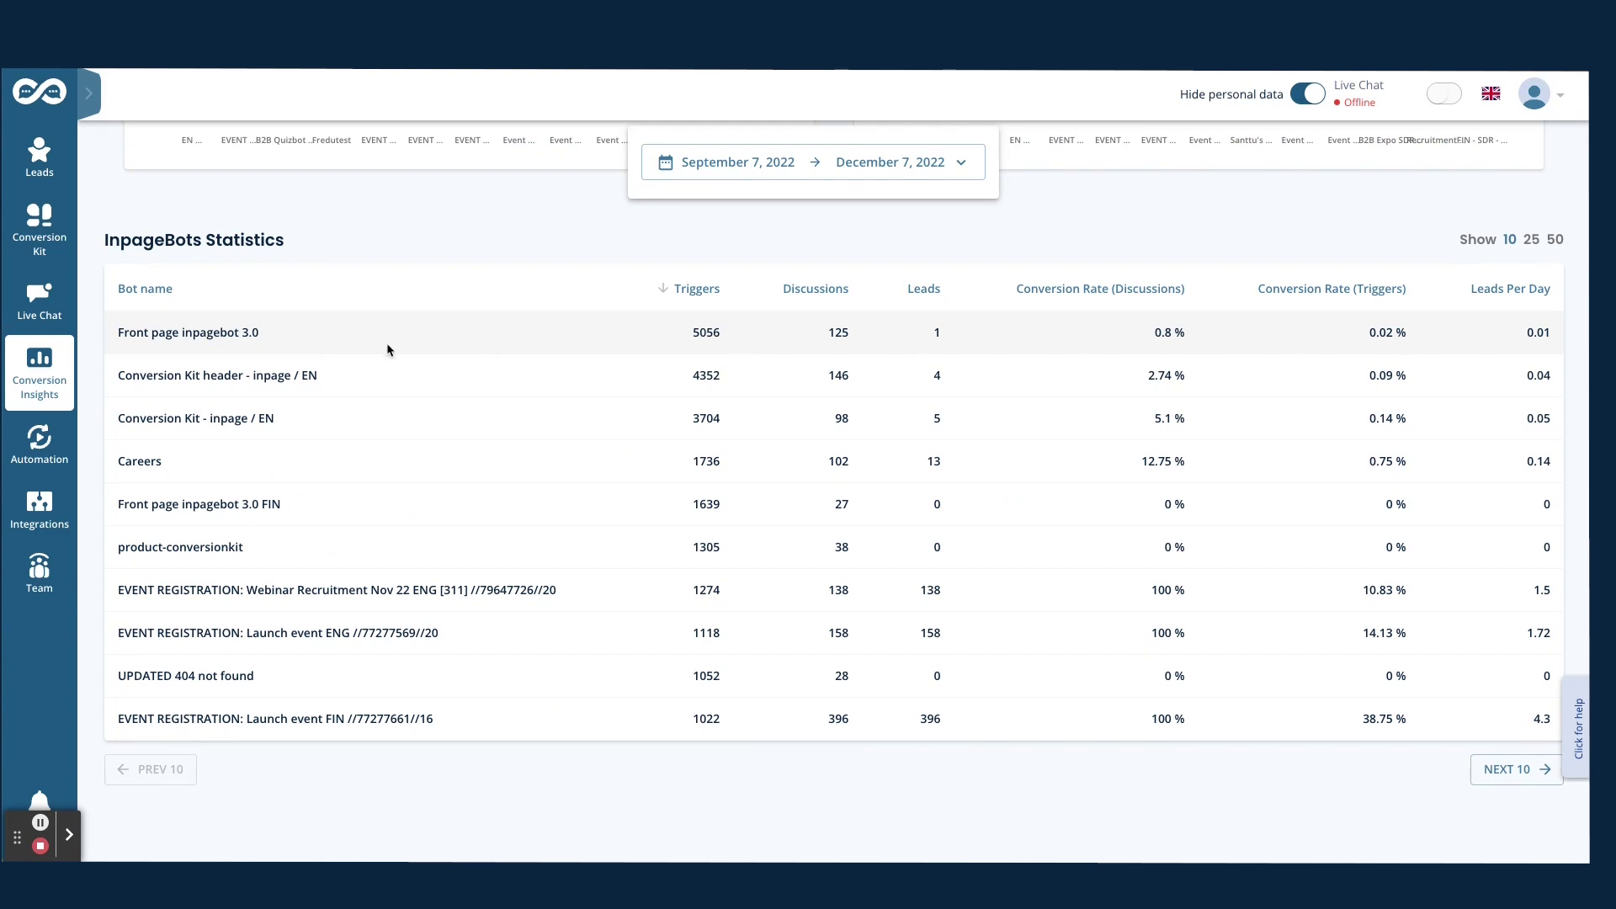
pyautogui.moveTo(116, 332); pyautogui.dragTo(293, 331)
pyautogui.click(293, 331)
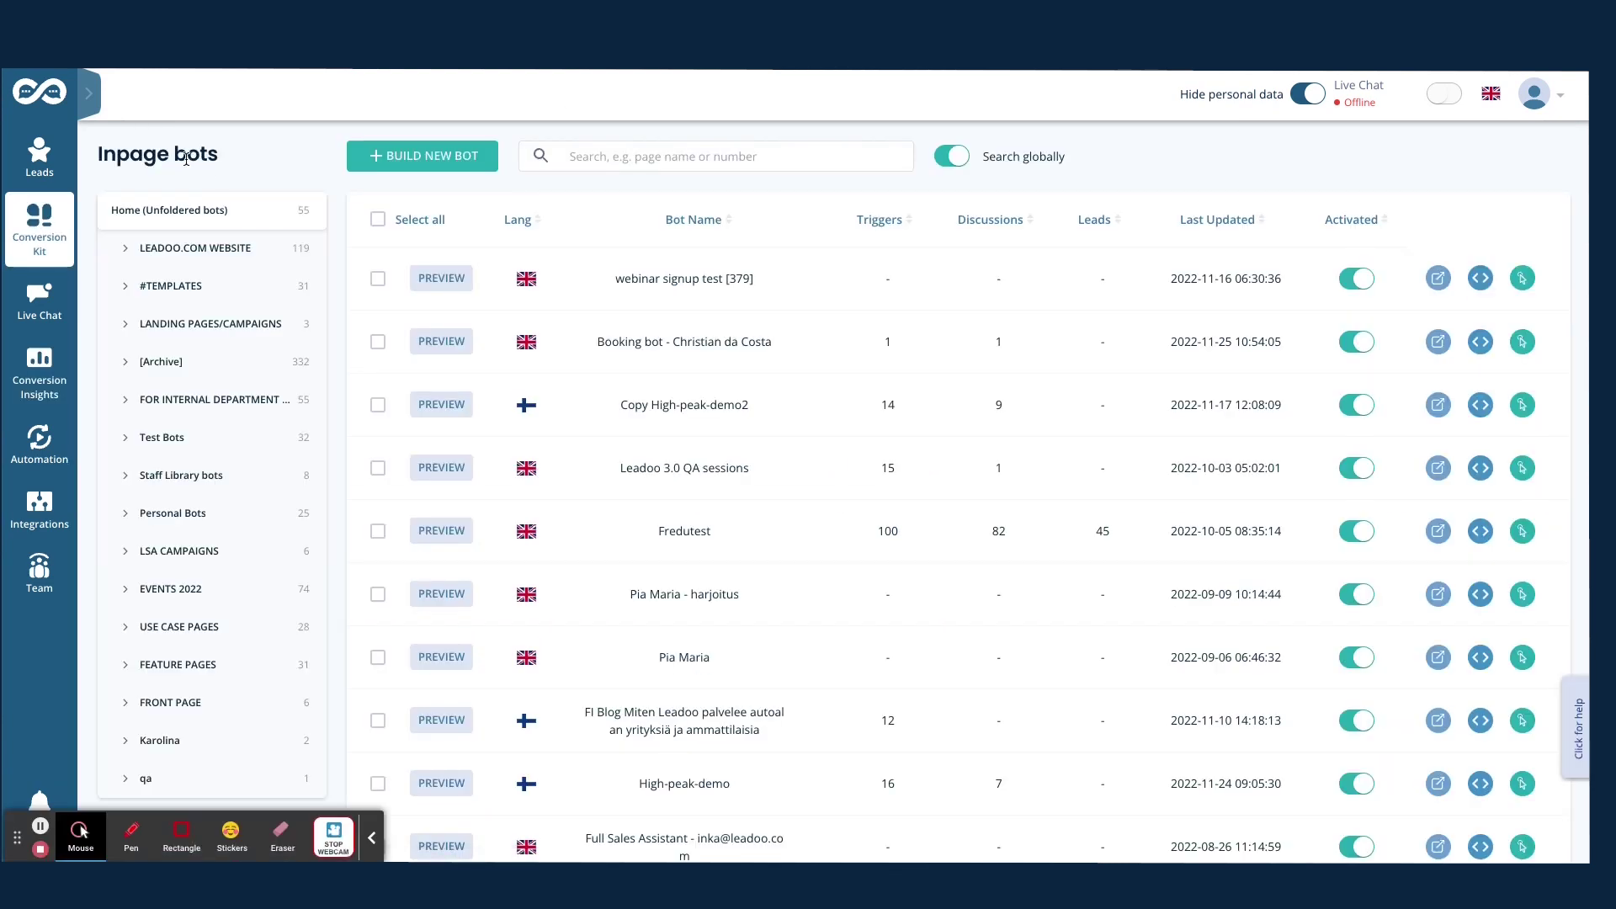
# Search the inpage bots for "3.0" and open the English "Front page inpagebot 3.0" in the bot editor.
pyautogui.click(585, 167)
pyautogui.write('3.0')
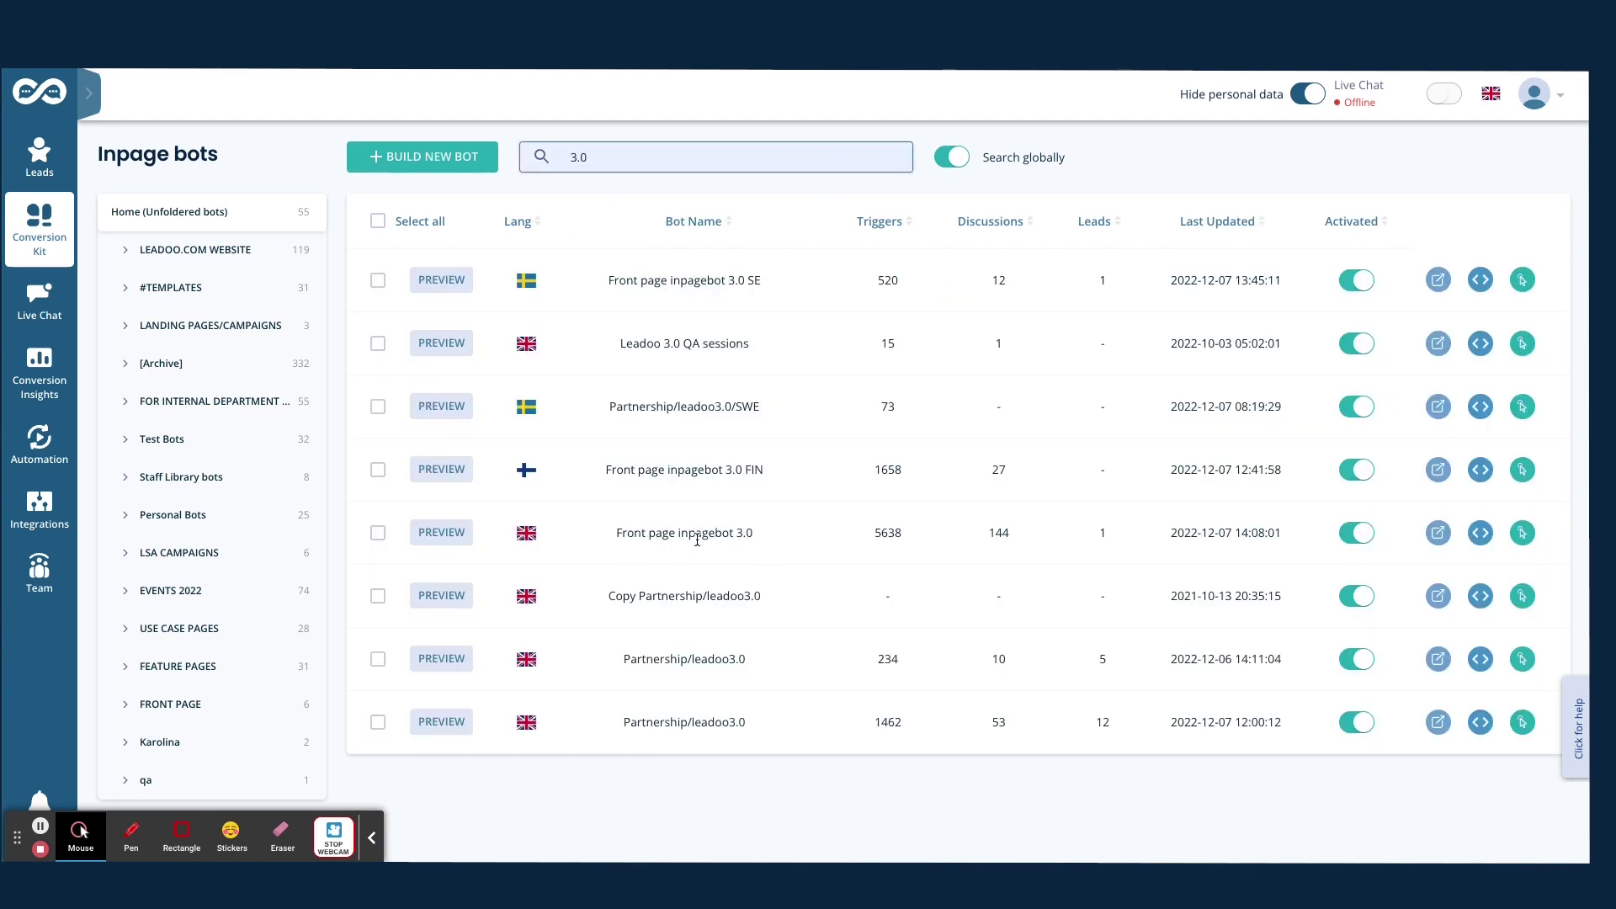
pyautogui.click(371, 837)
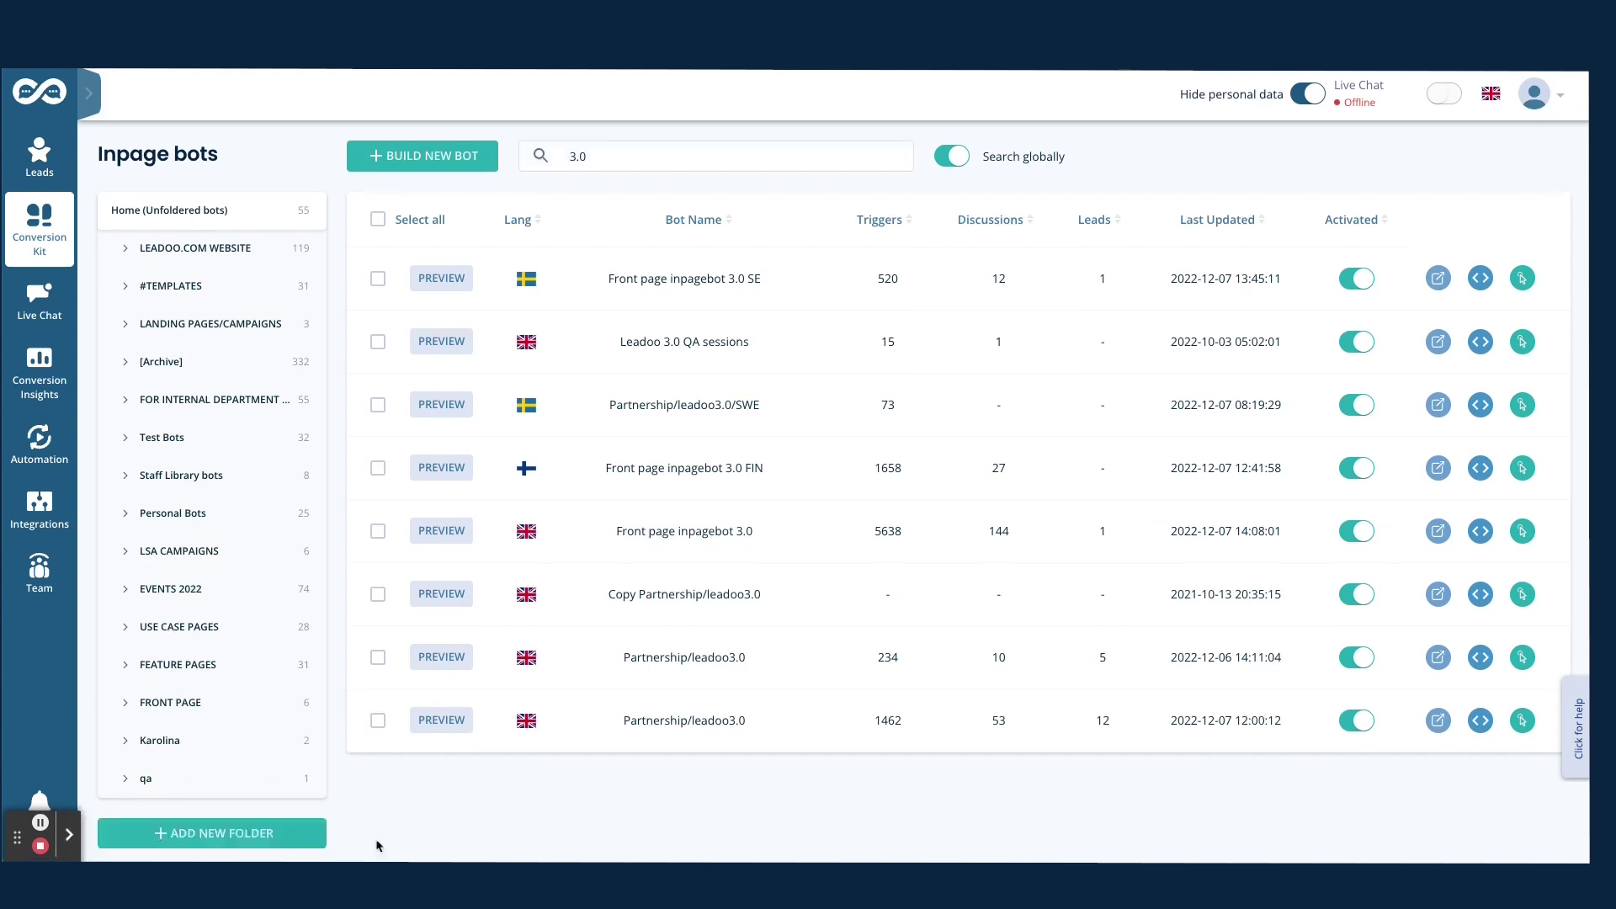
pyautogui.click(1438, 530)
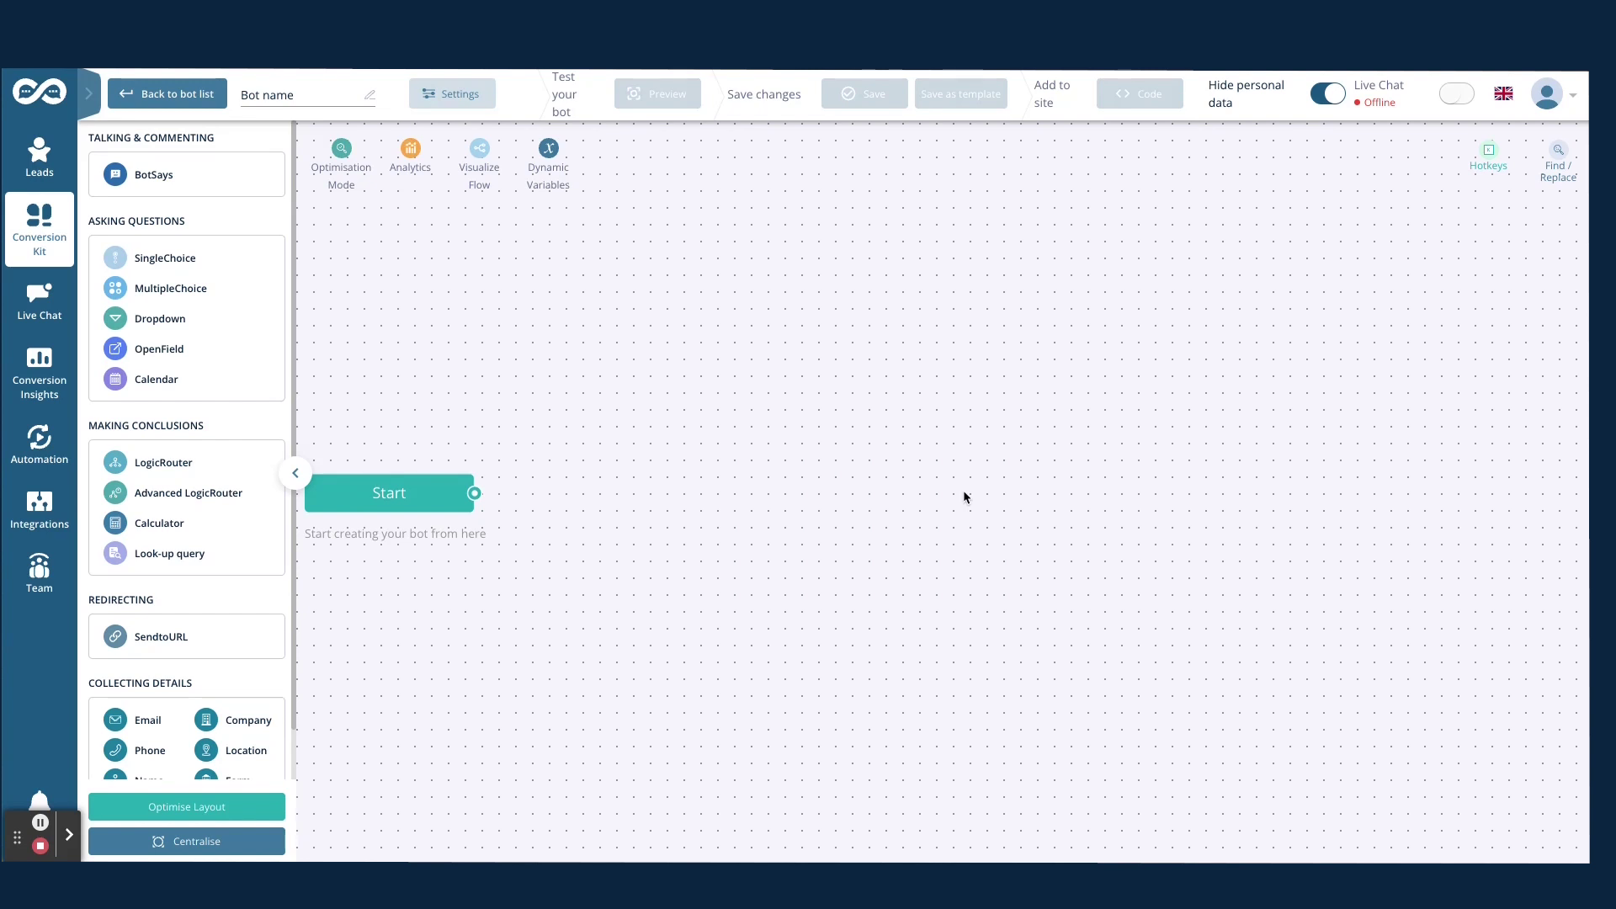
# Turn on Optimisation Mode and Analytics for the front page bot's flow and open the bot's preview.
pyautogui.click(342, 162)
pyautogui.click(399, 163)
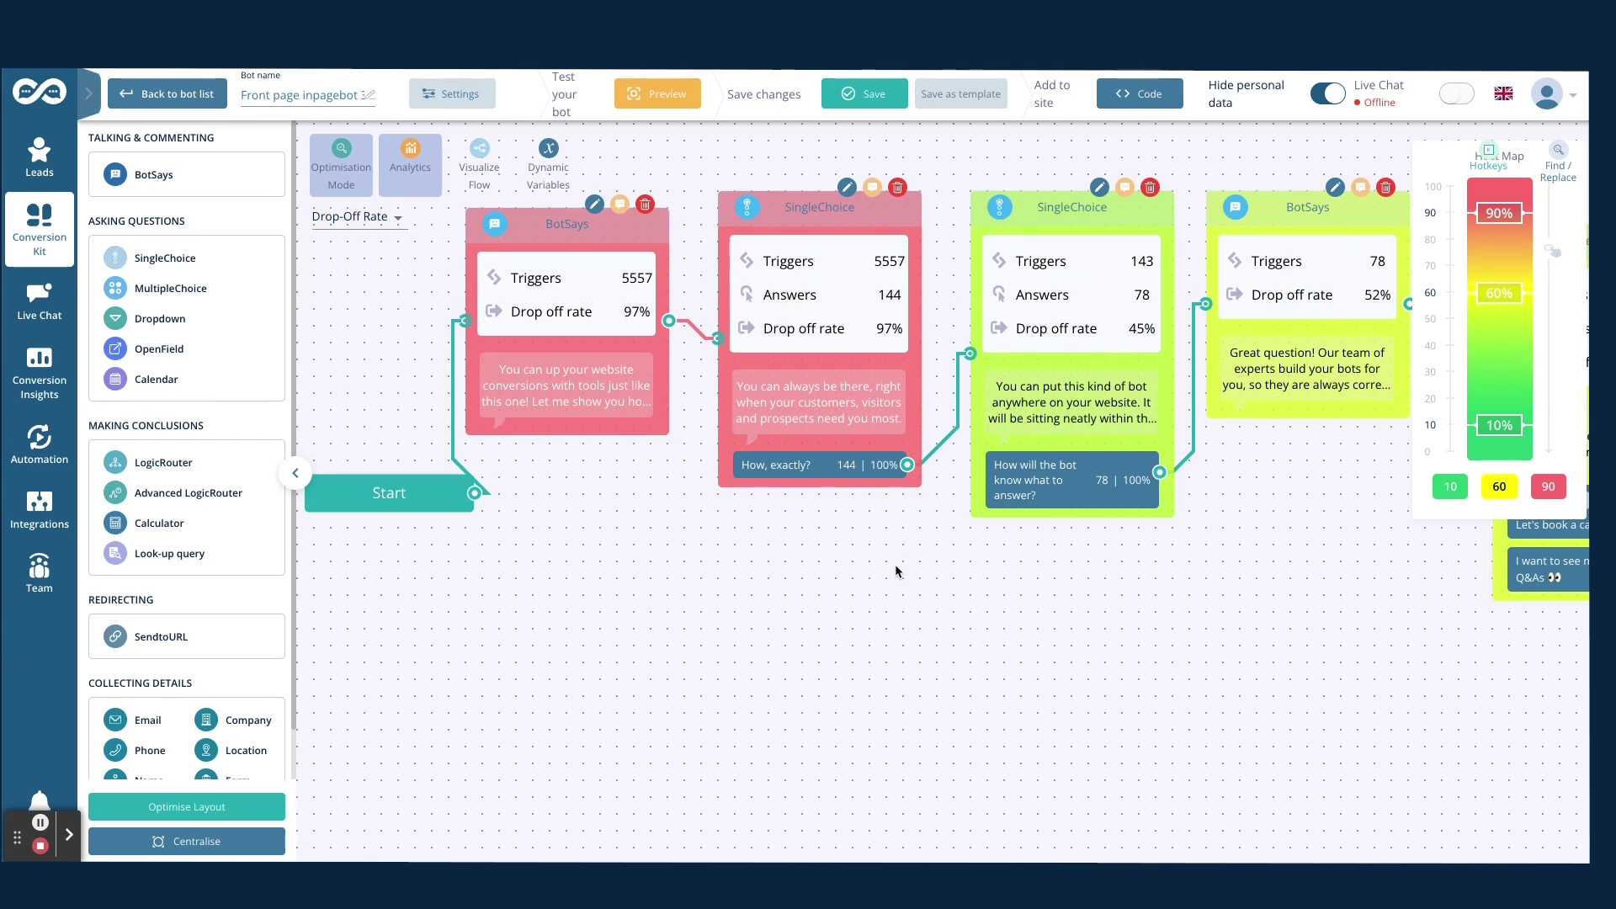
pyautogui.moveTo(1002, 546); pyautogui.dragTo(1100, 648)
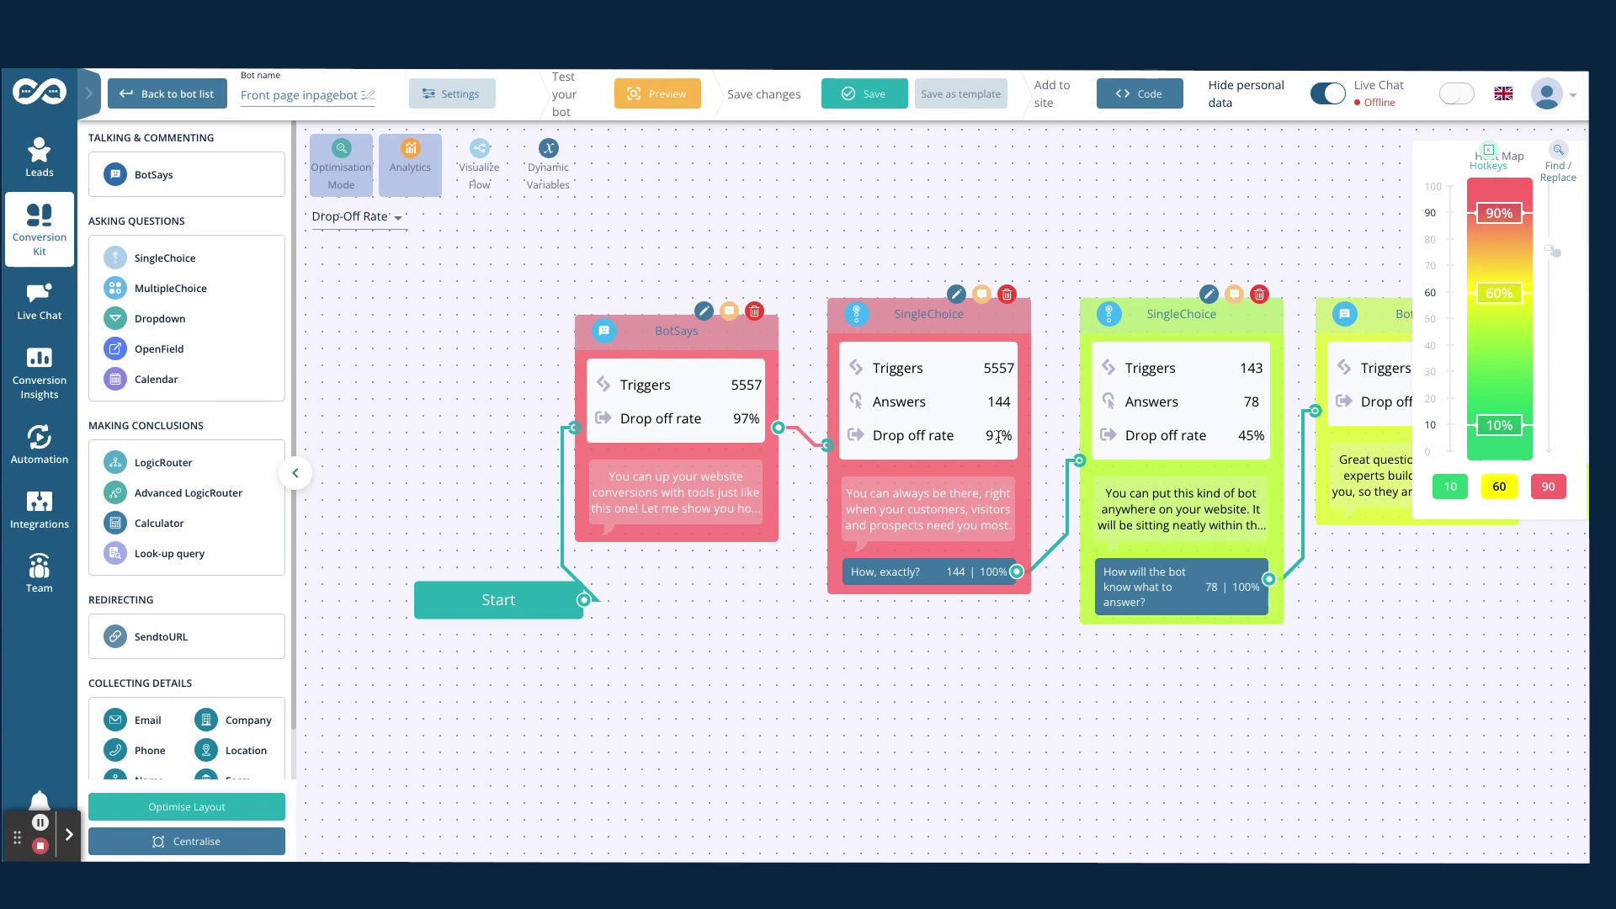
pyautogui.moveTo(1224, 705); pyautogui.dragTo(1198, 641)
pyautogui.scroll(-2, 1179, 659)
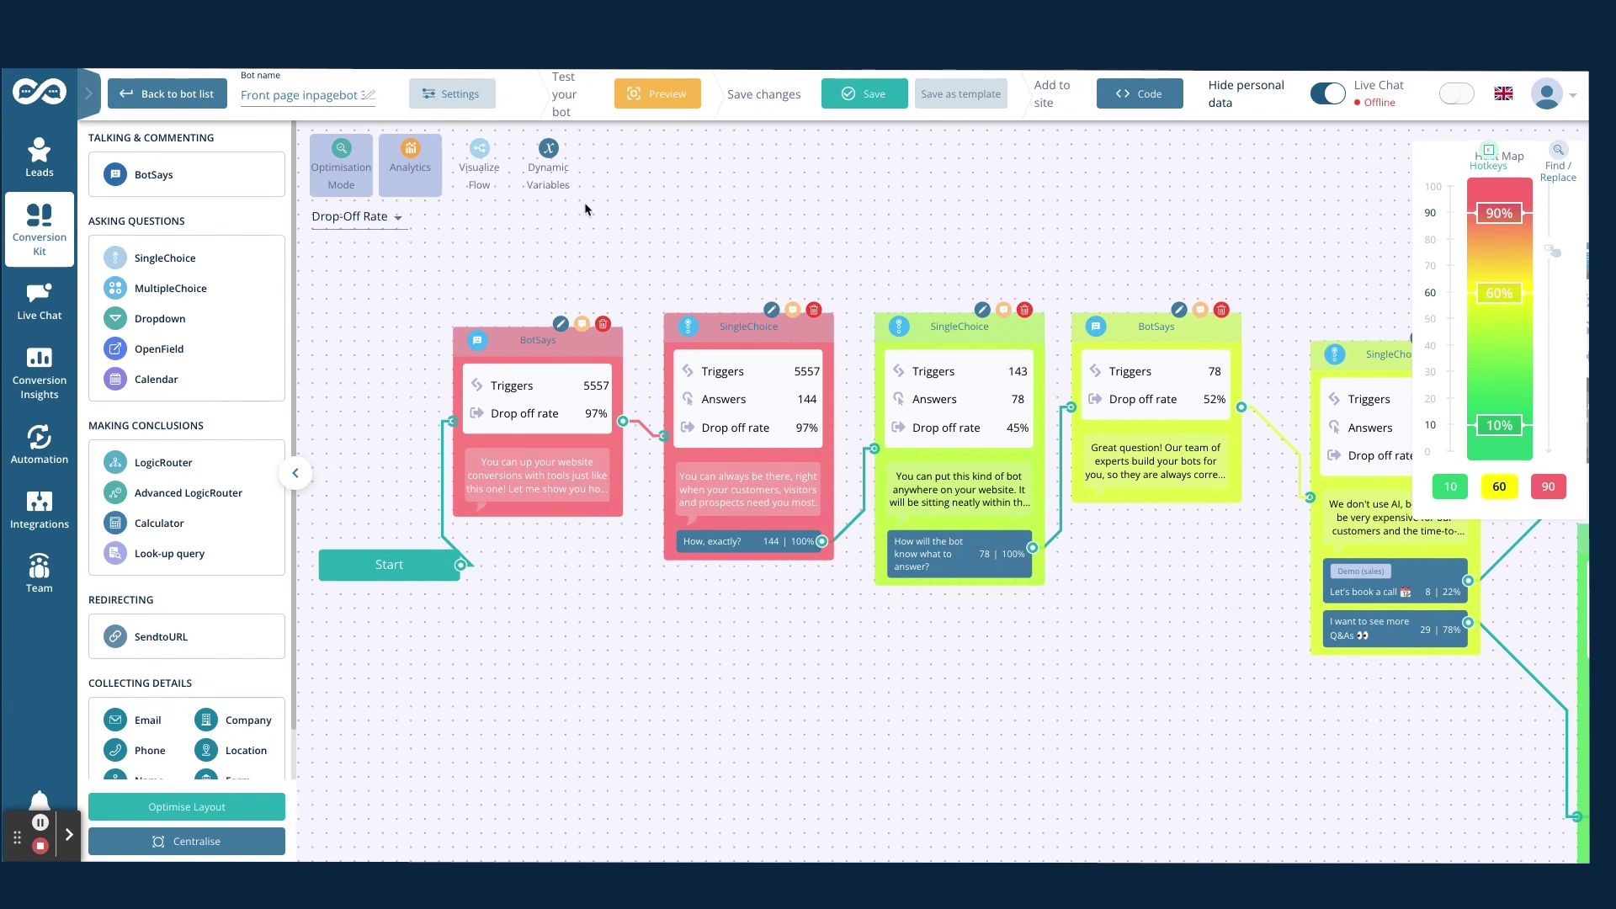
pyautogui.click(666, 96)
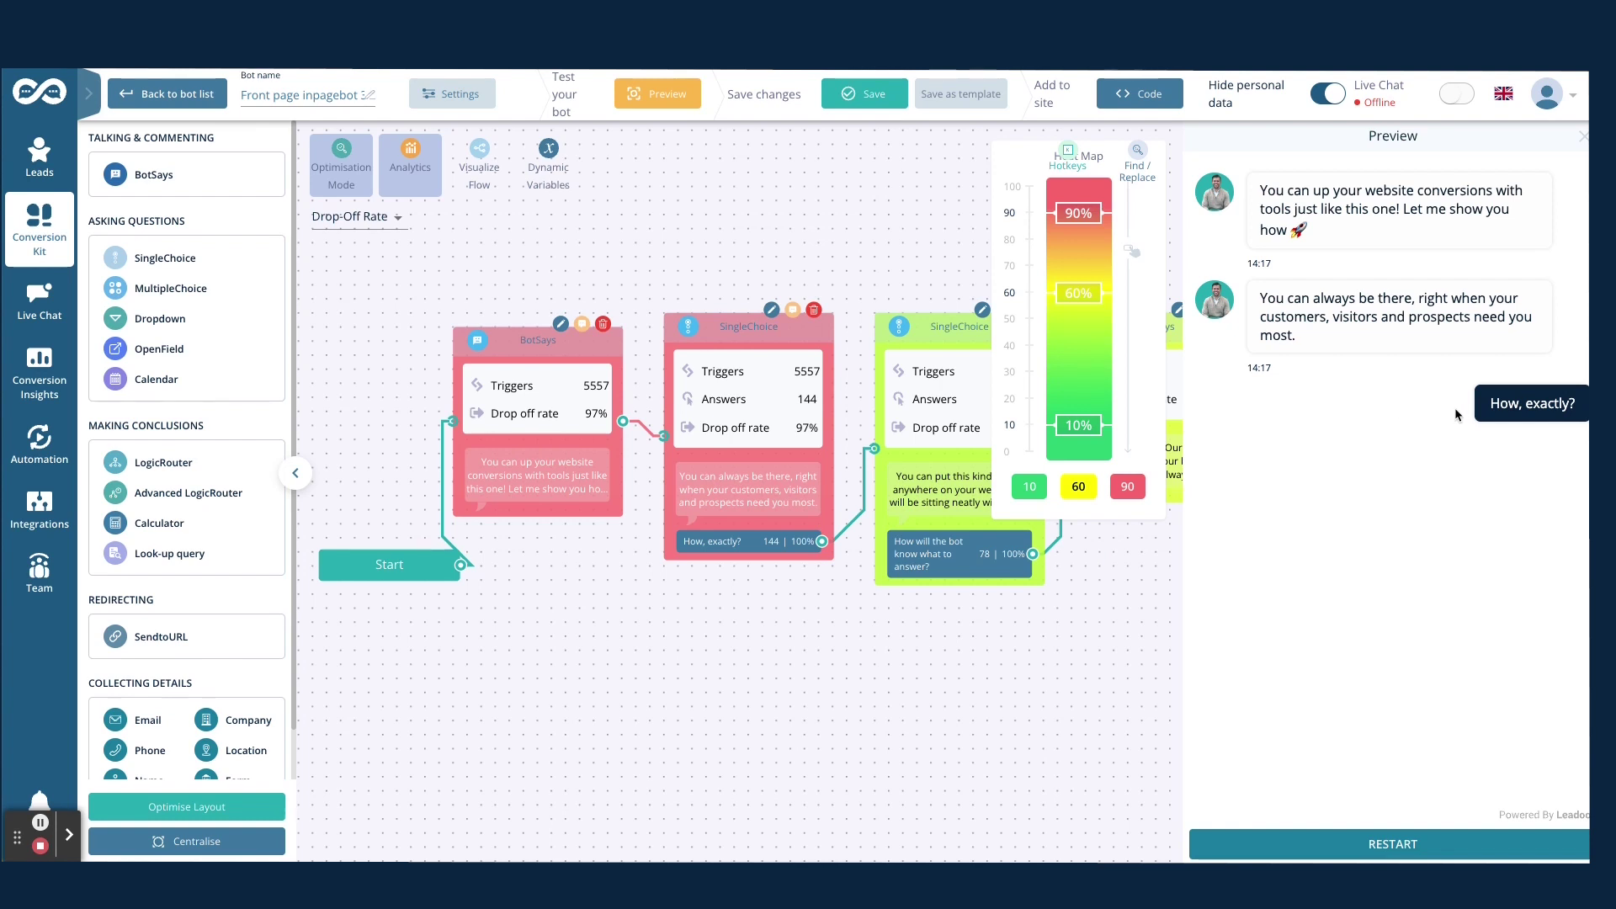
pyautogui.click(41, 822)
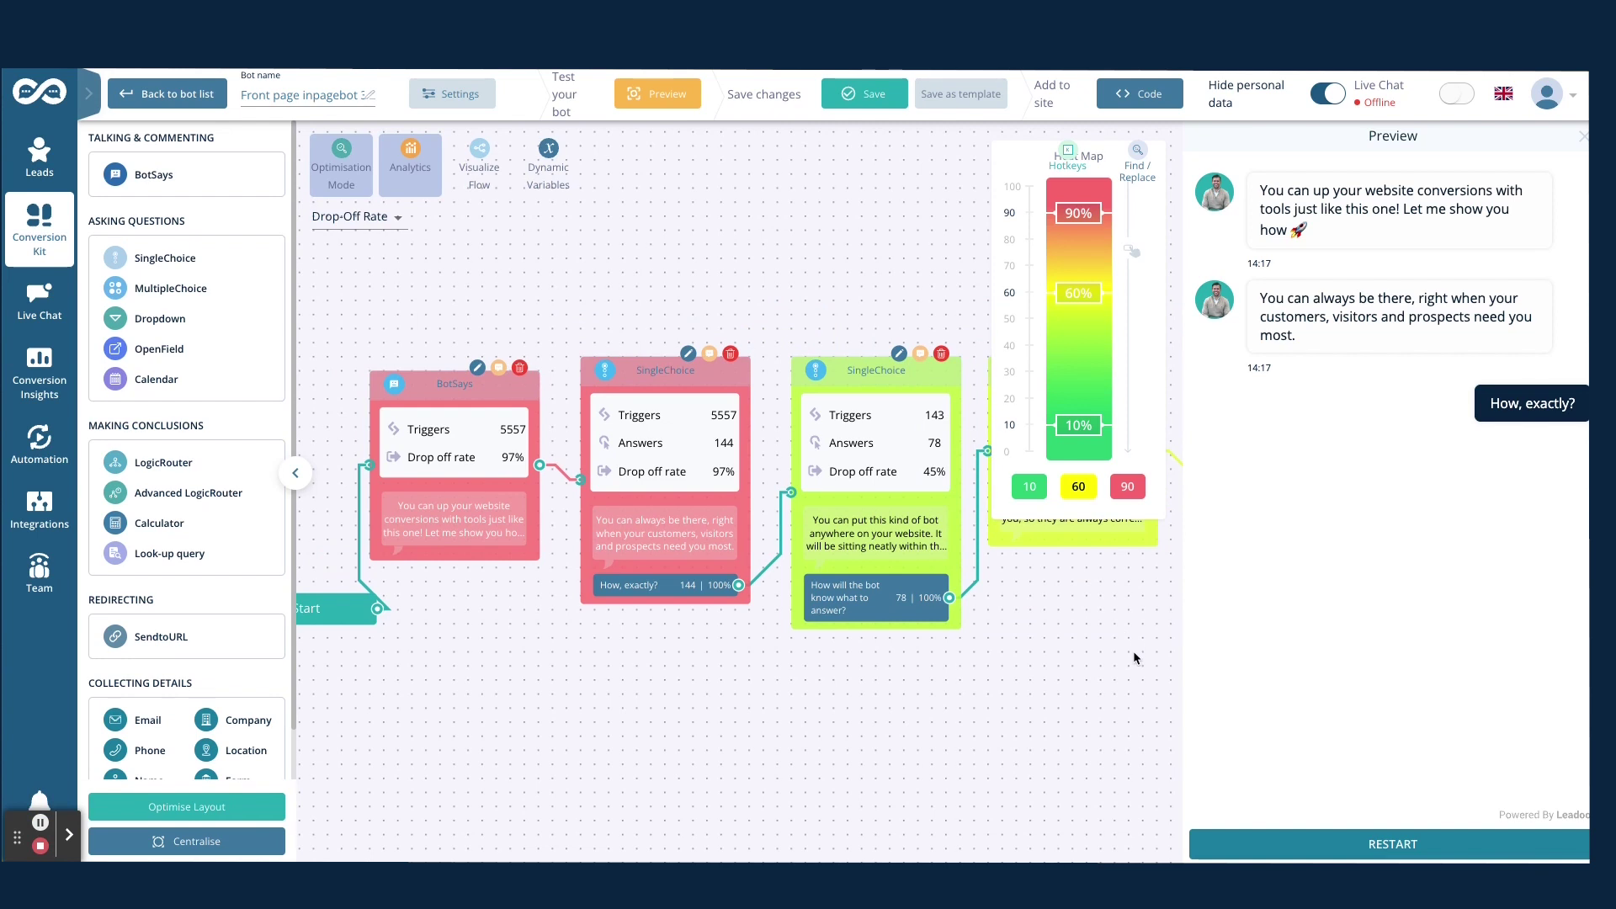
# Examine the drop-off rates and answer shares along the front page bot's flow, from the opening blocks to the Q&A branch.
pyautogui.moveTo(1133, 639); pyautogui.dragTo(821, 629)
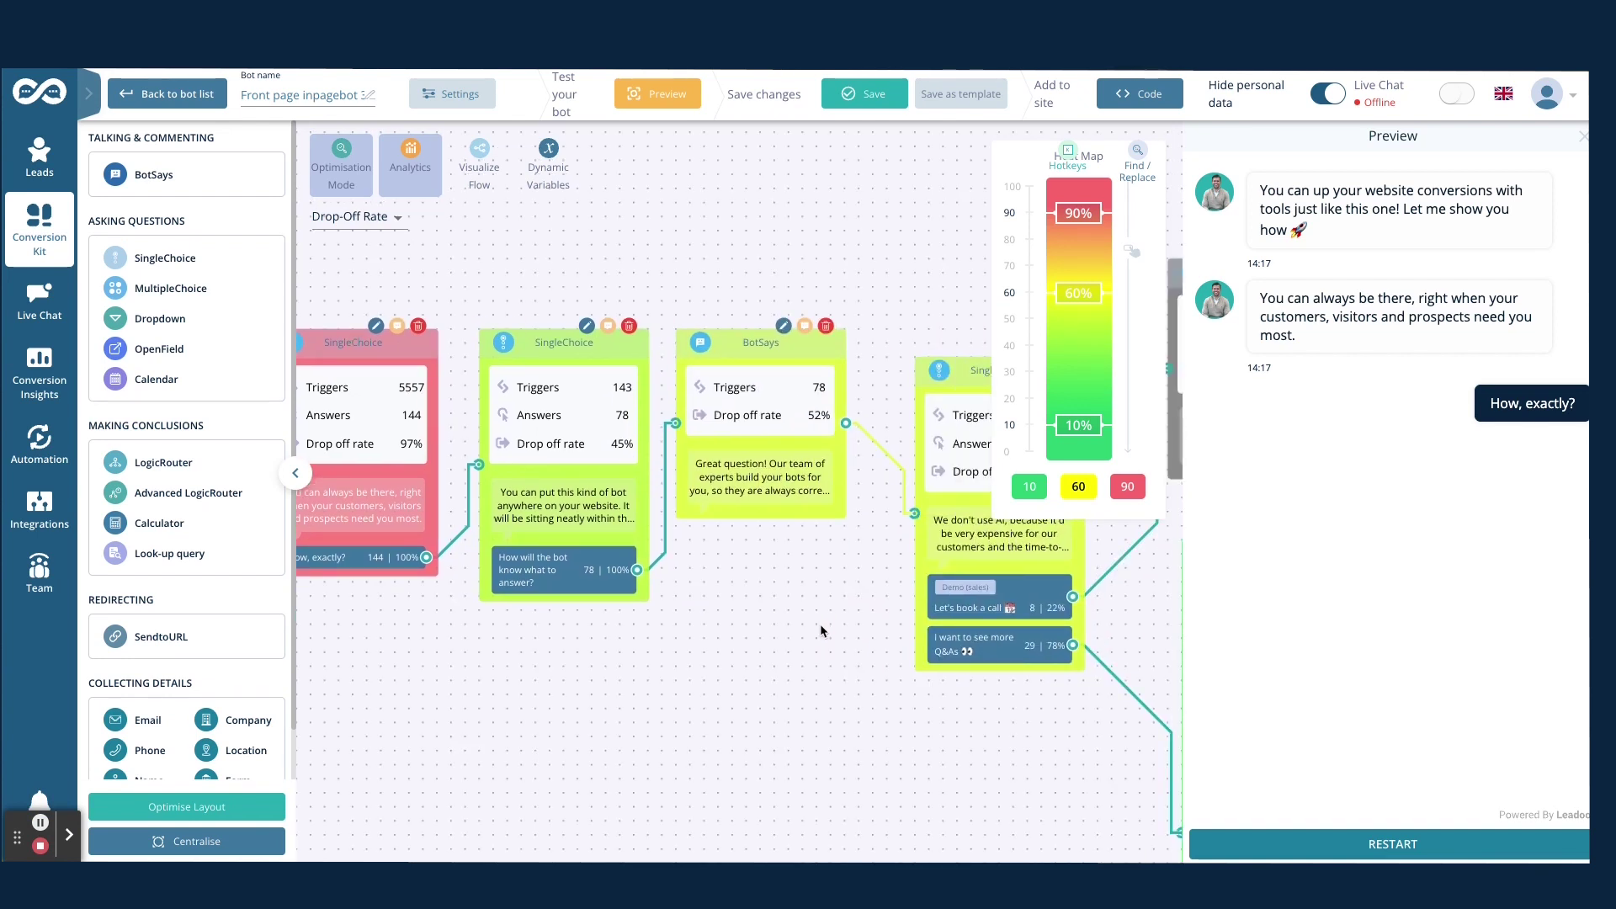
pyautogui.moveTo(988, 716); pyautogui.dragTo(759, 644)
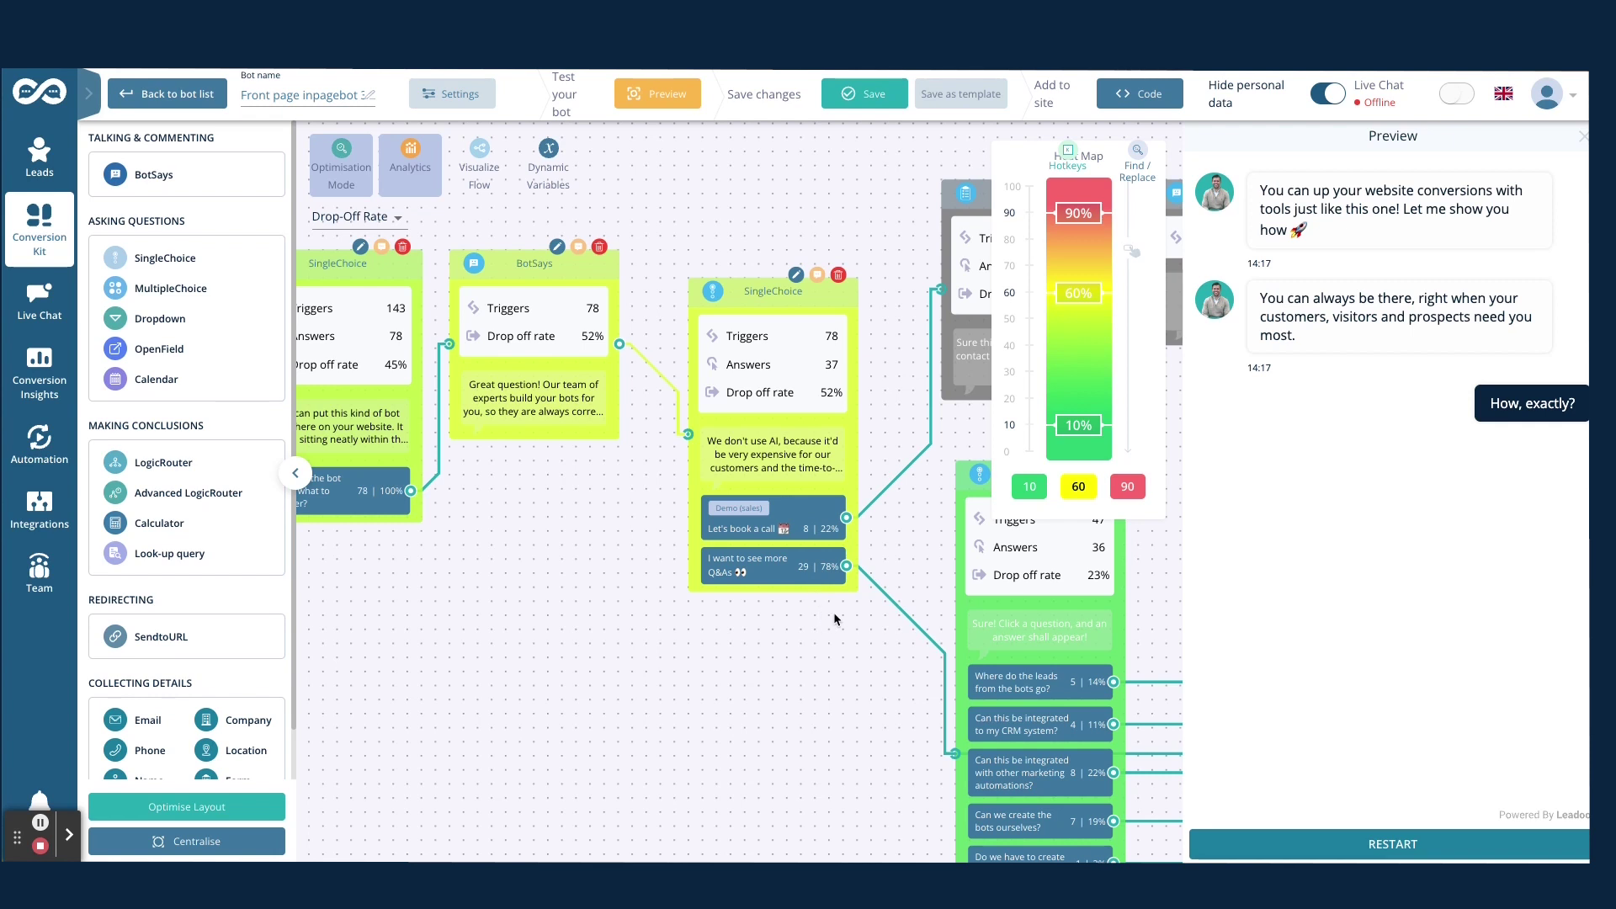
pyautogui.moveTo(860, 720); pyautogui.dragTo(721, 374)
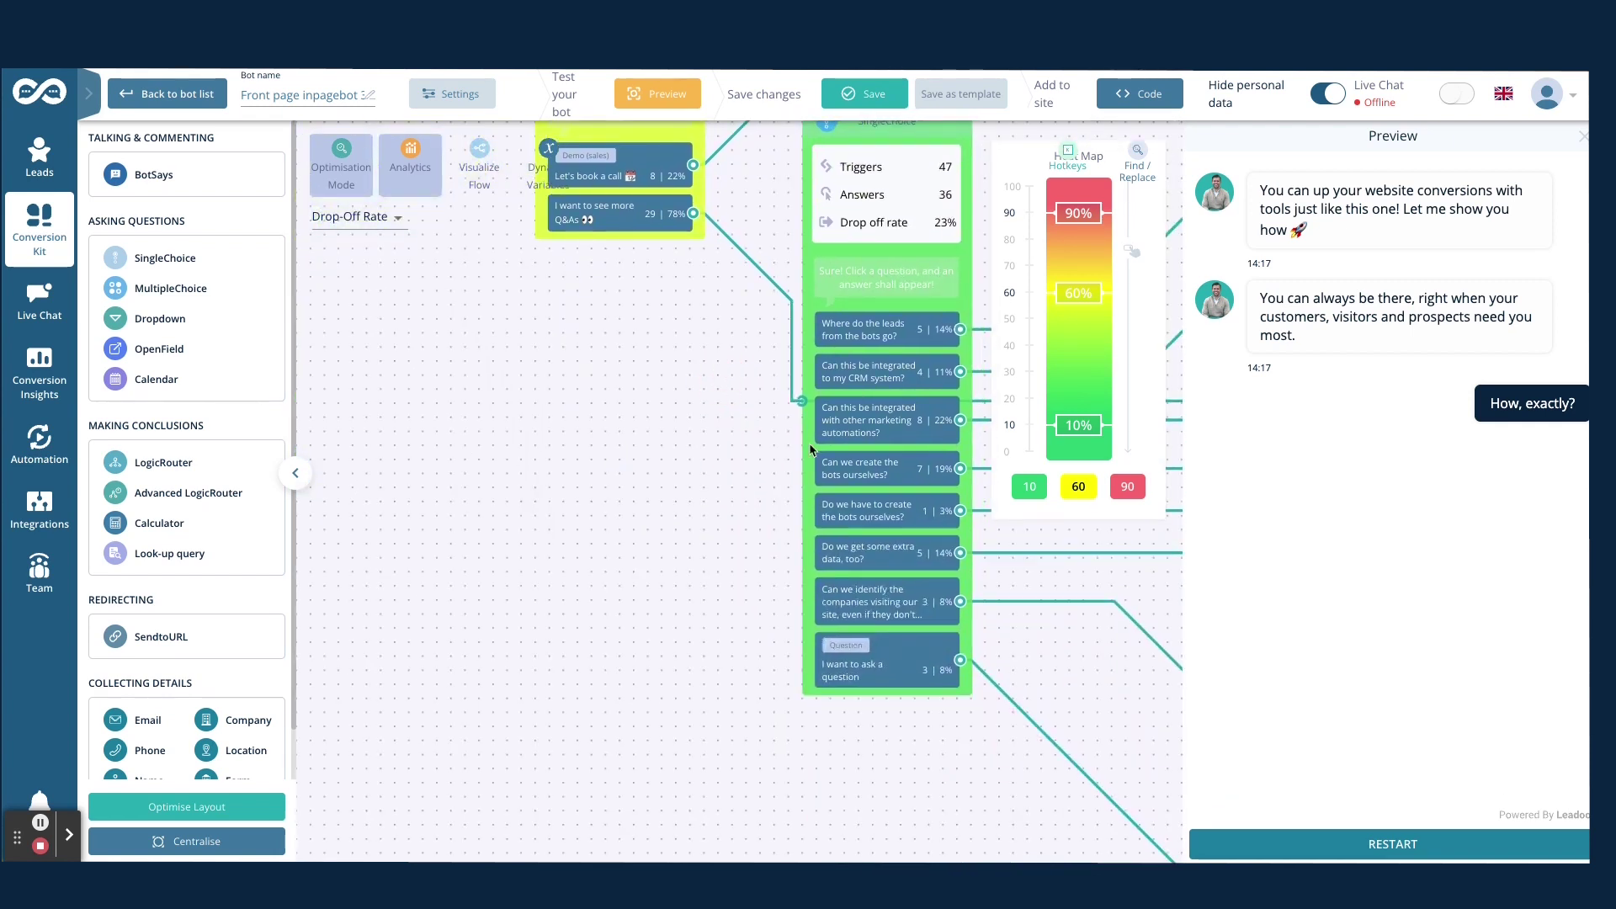
pyautogui.moveTo(765, 482); pyautogui.dragTo(609, 499)
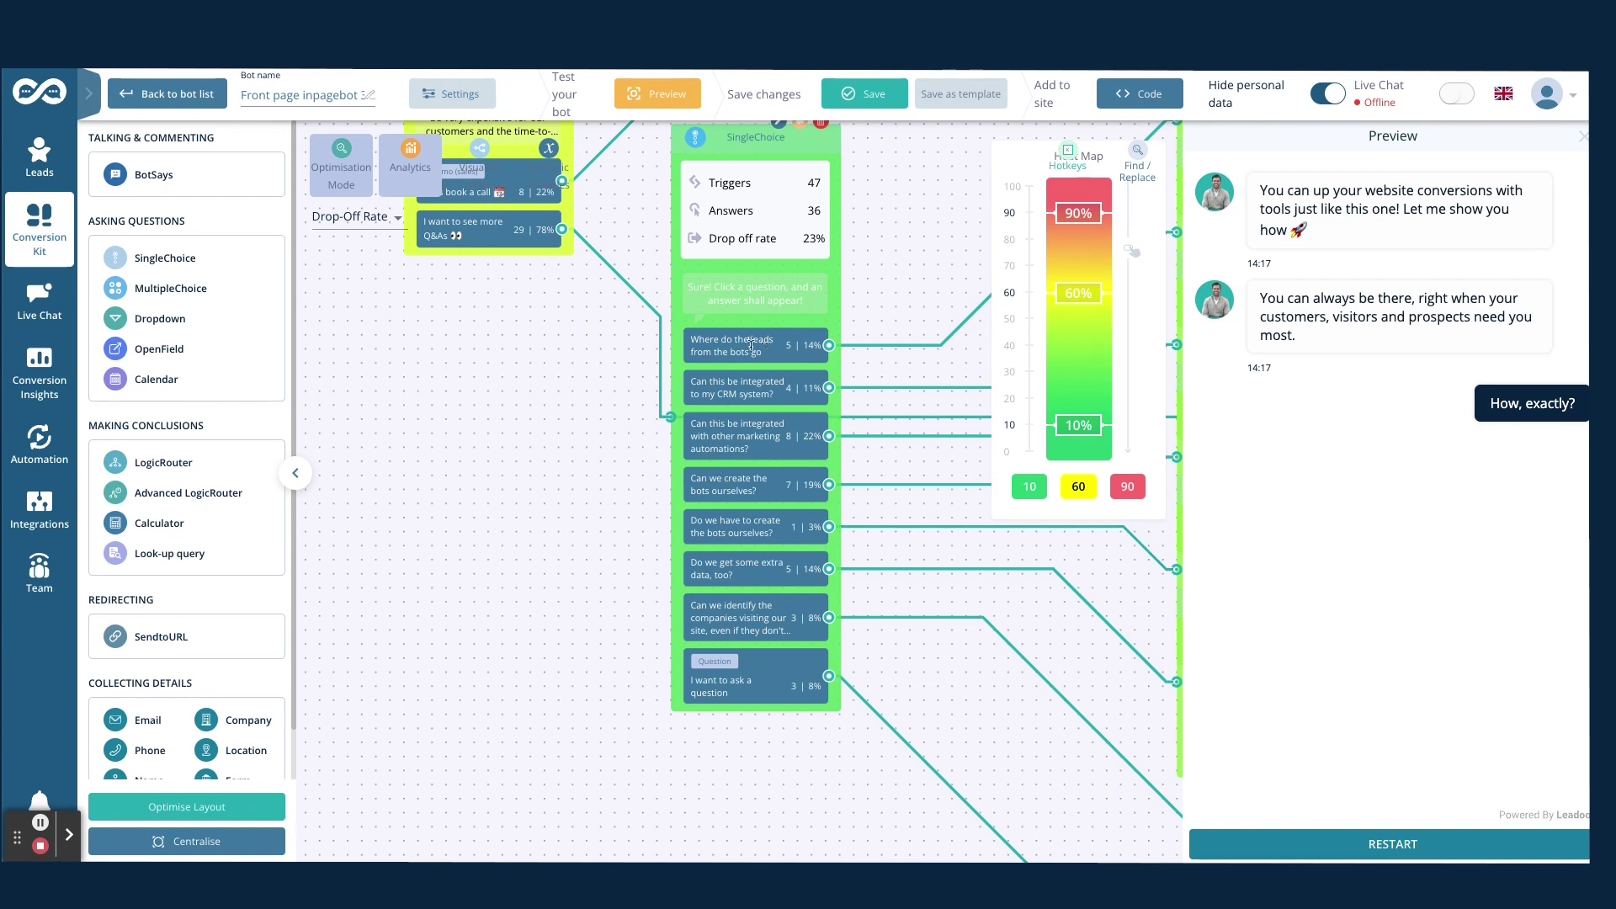
pyautogui.moveTo(558, 339); pyautogui.dragTo(652, 509)
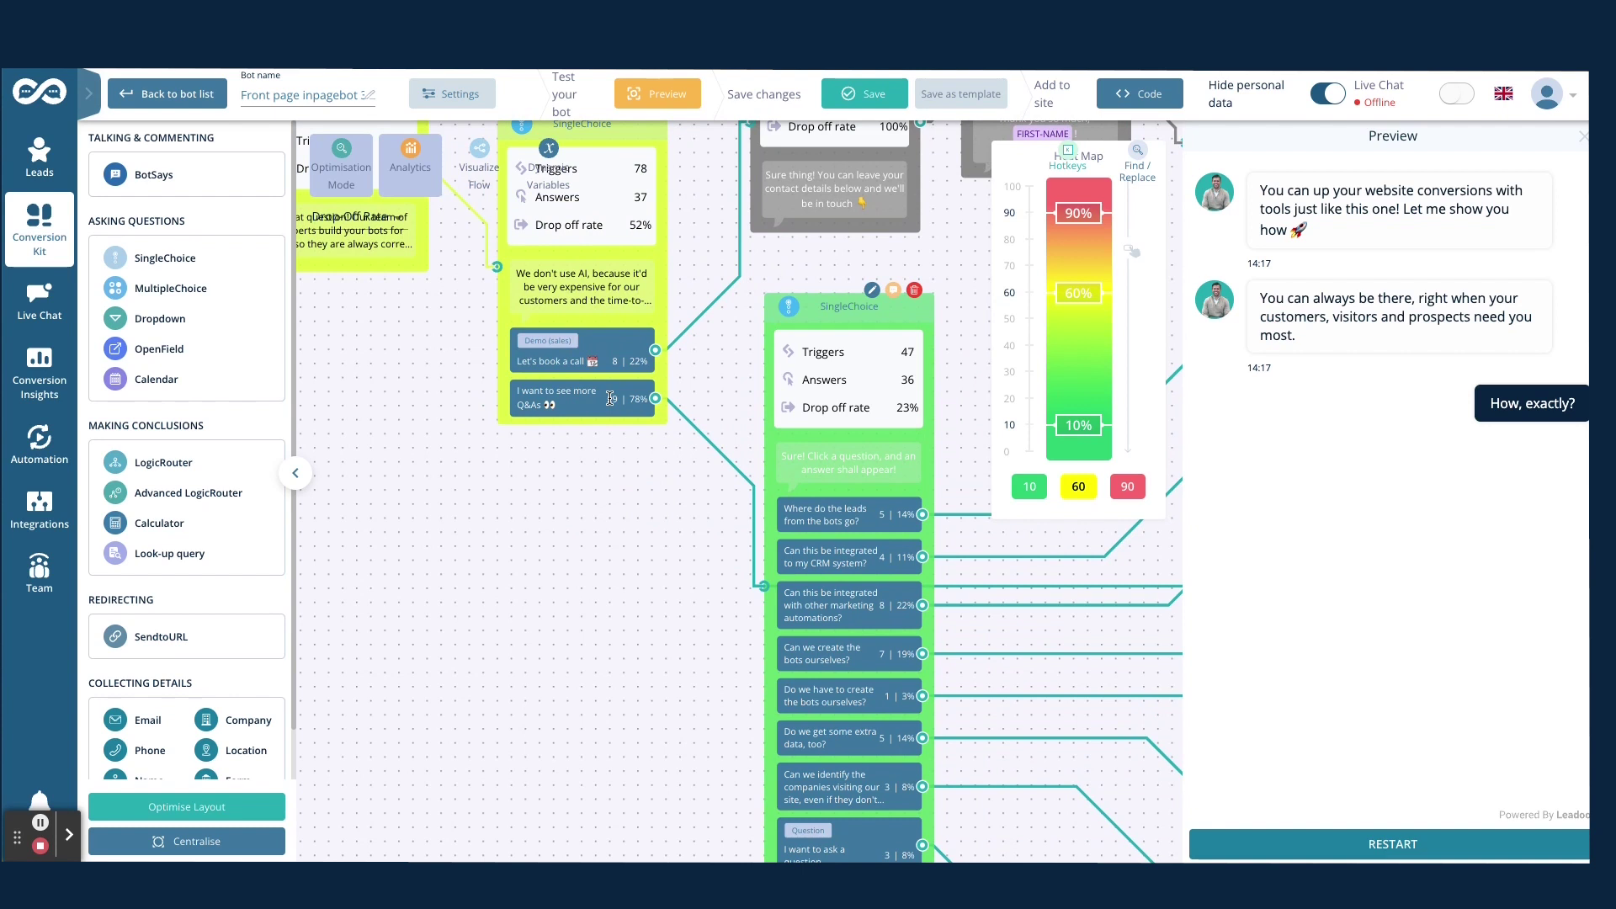
pyautogui.moveTo(527, 505); pyautogui.dragTo(898, 602)
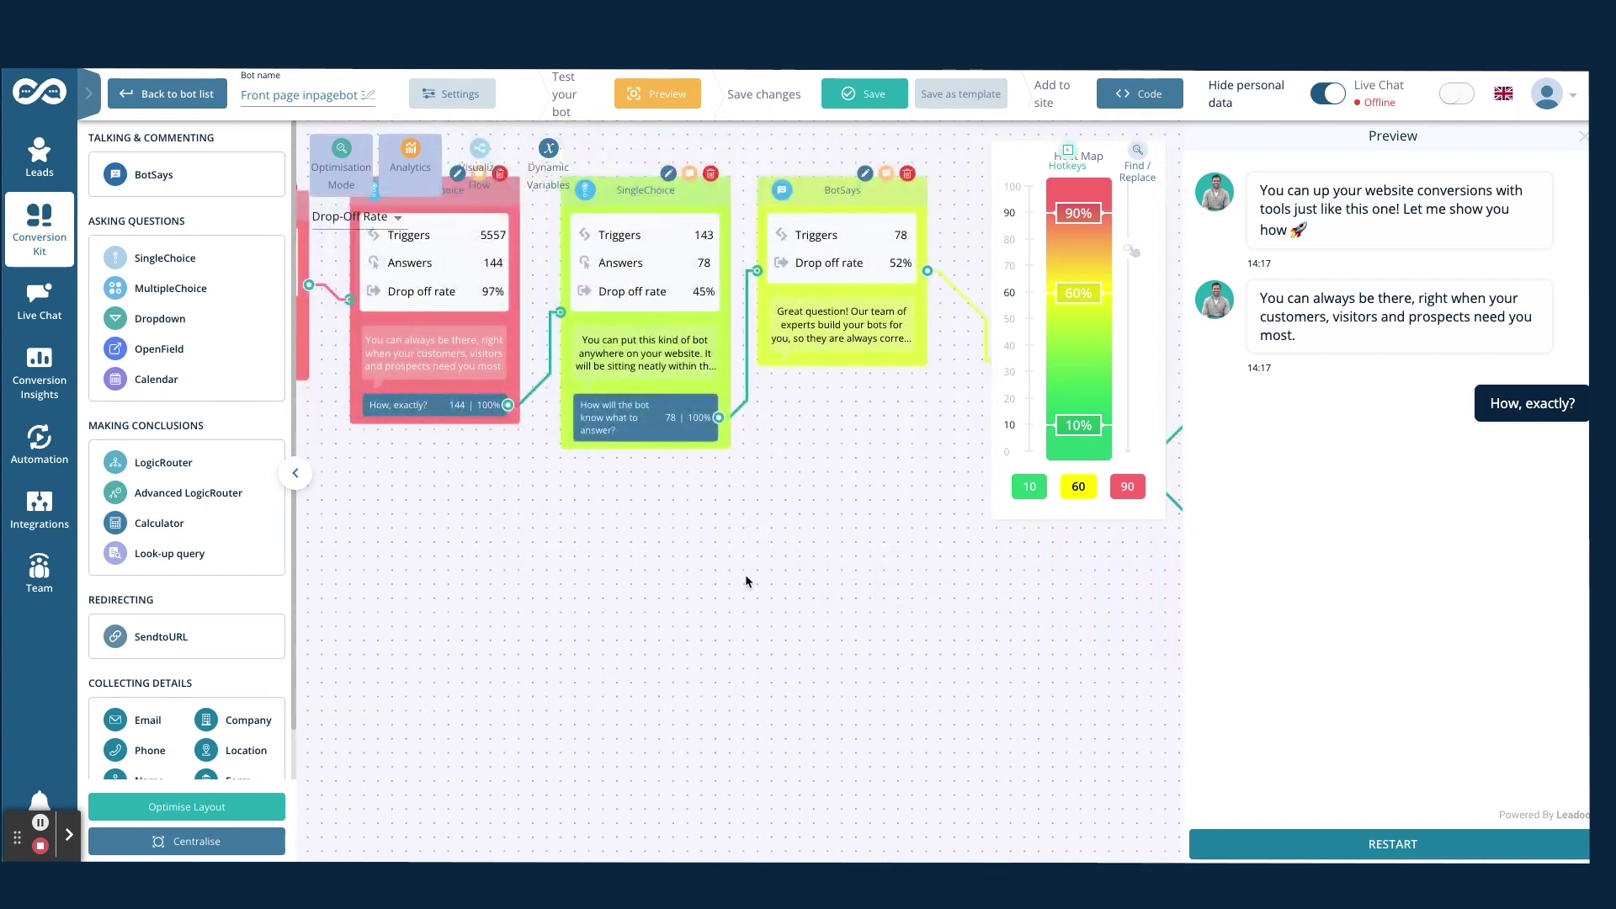
pyautogui.moveTo(746, 582); pyautogui.dragTo(933, 657)
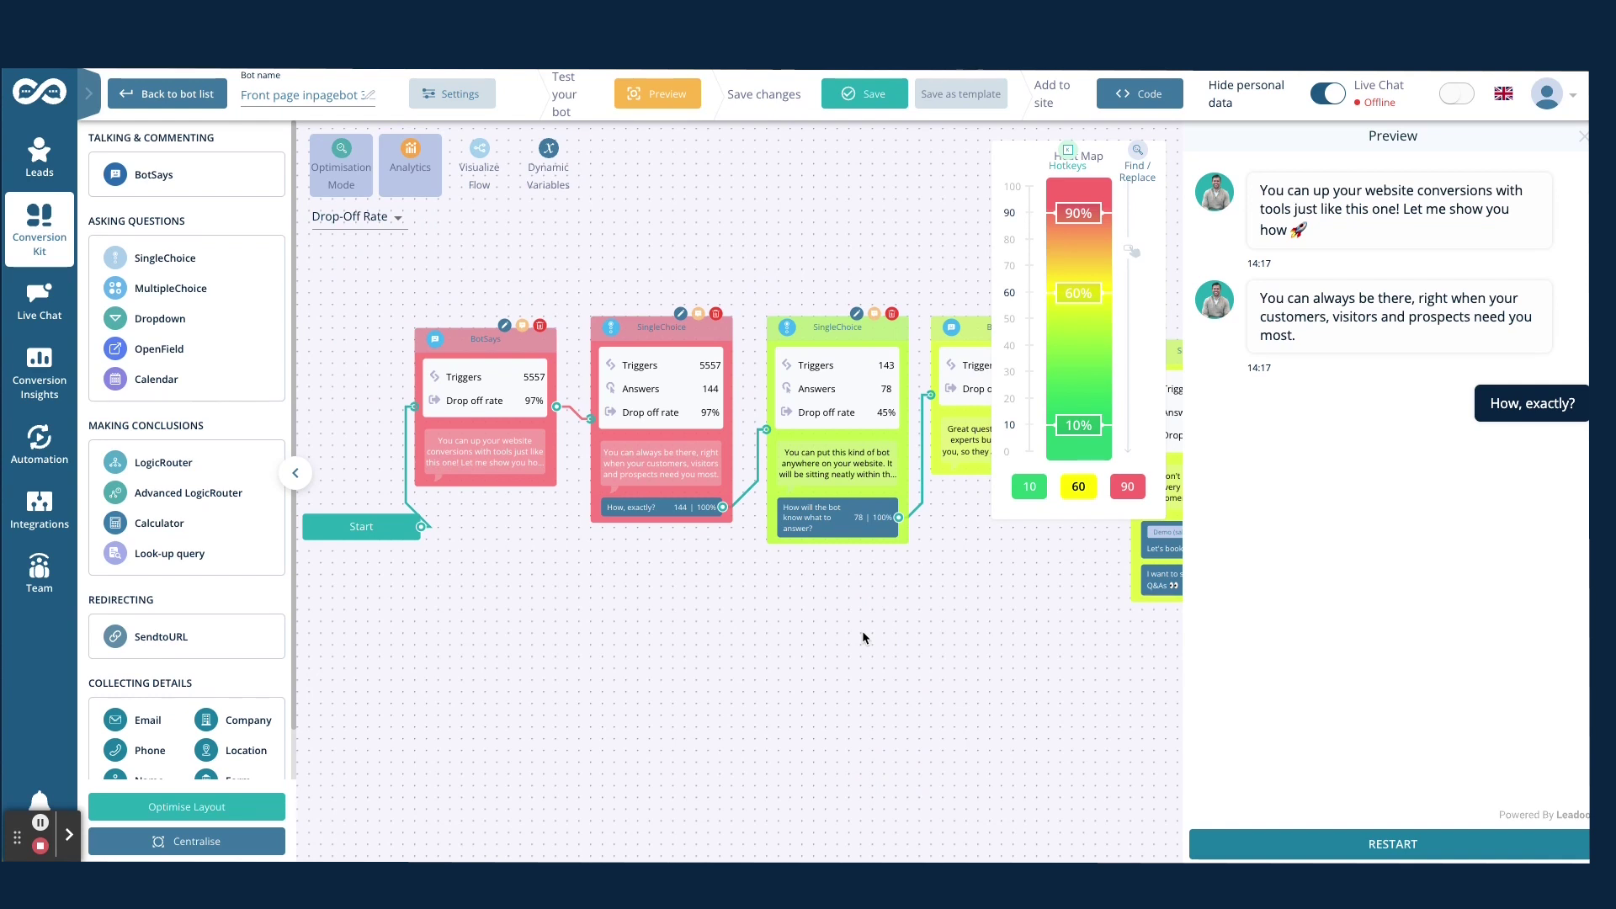
pyautogui.moveTo(1062, 595); pyautogui.dragTo(629, 657)
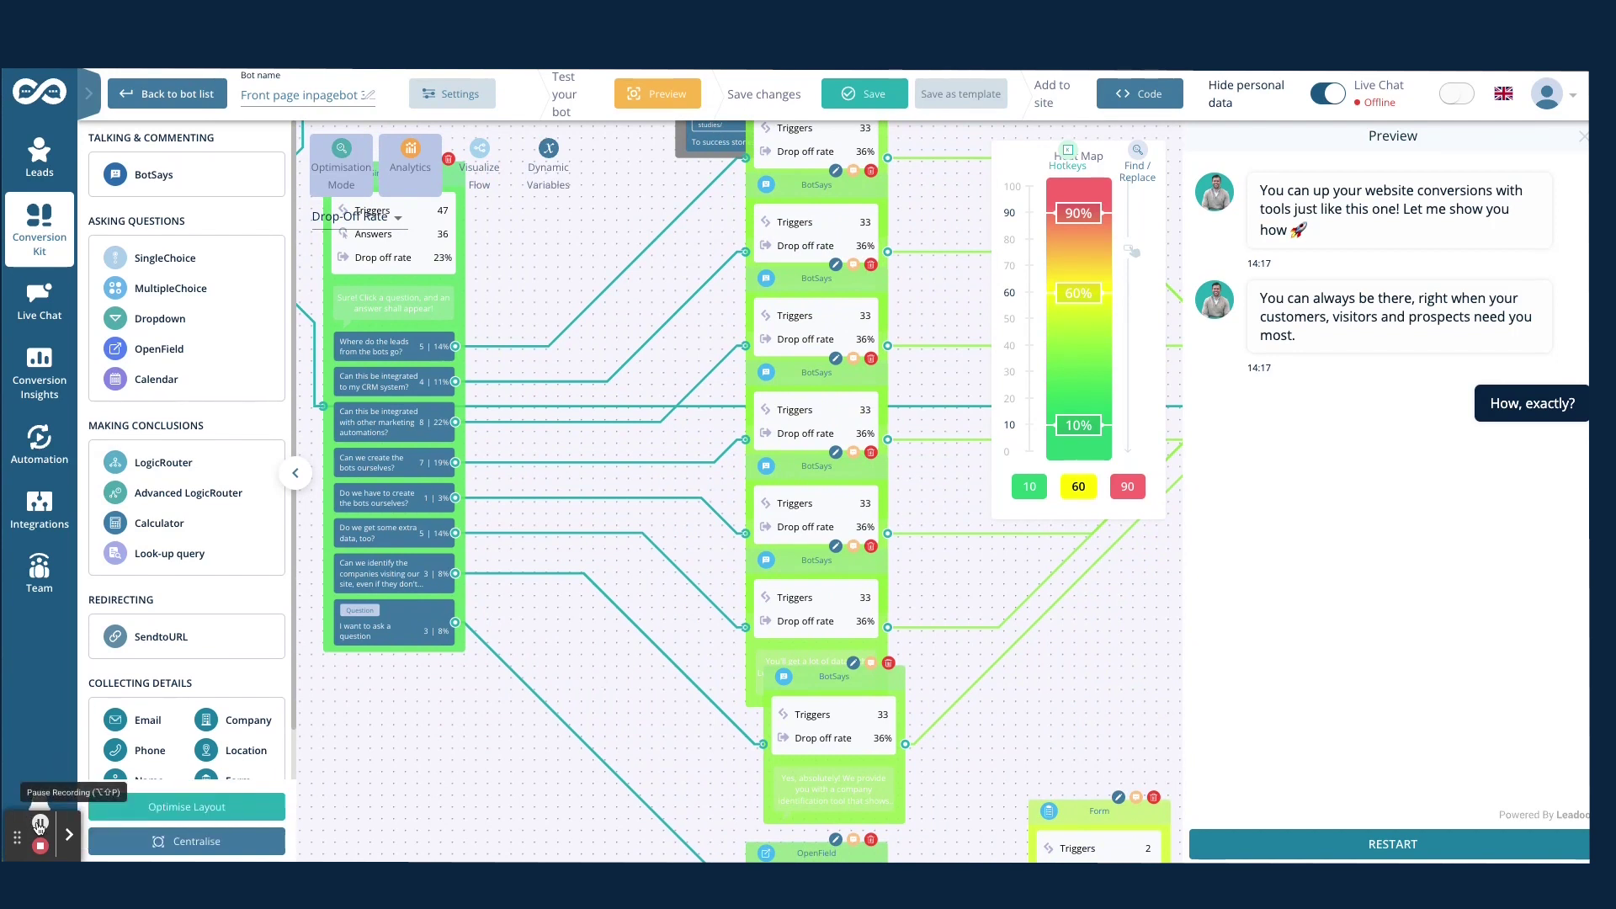
pyautogui.click(38, 828)
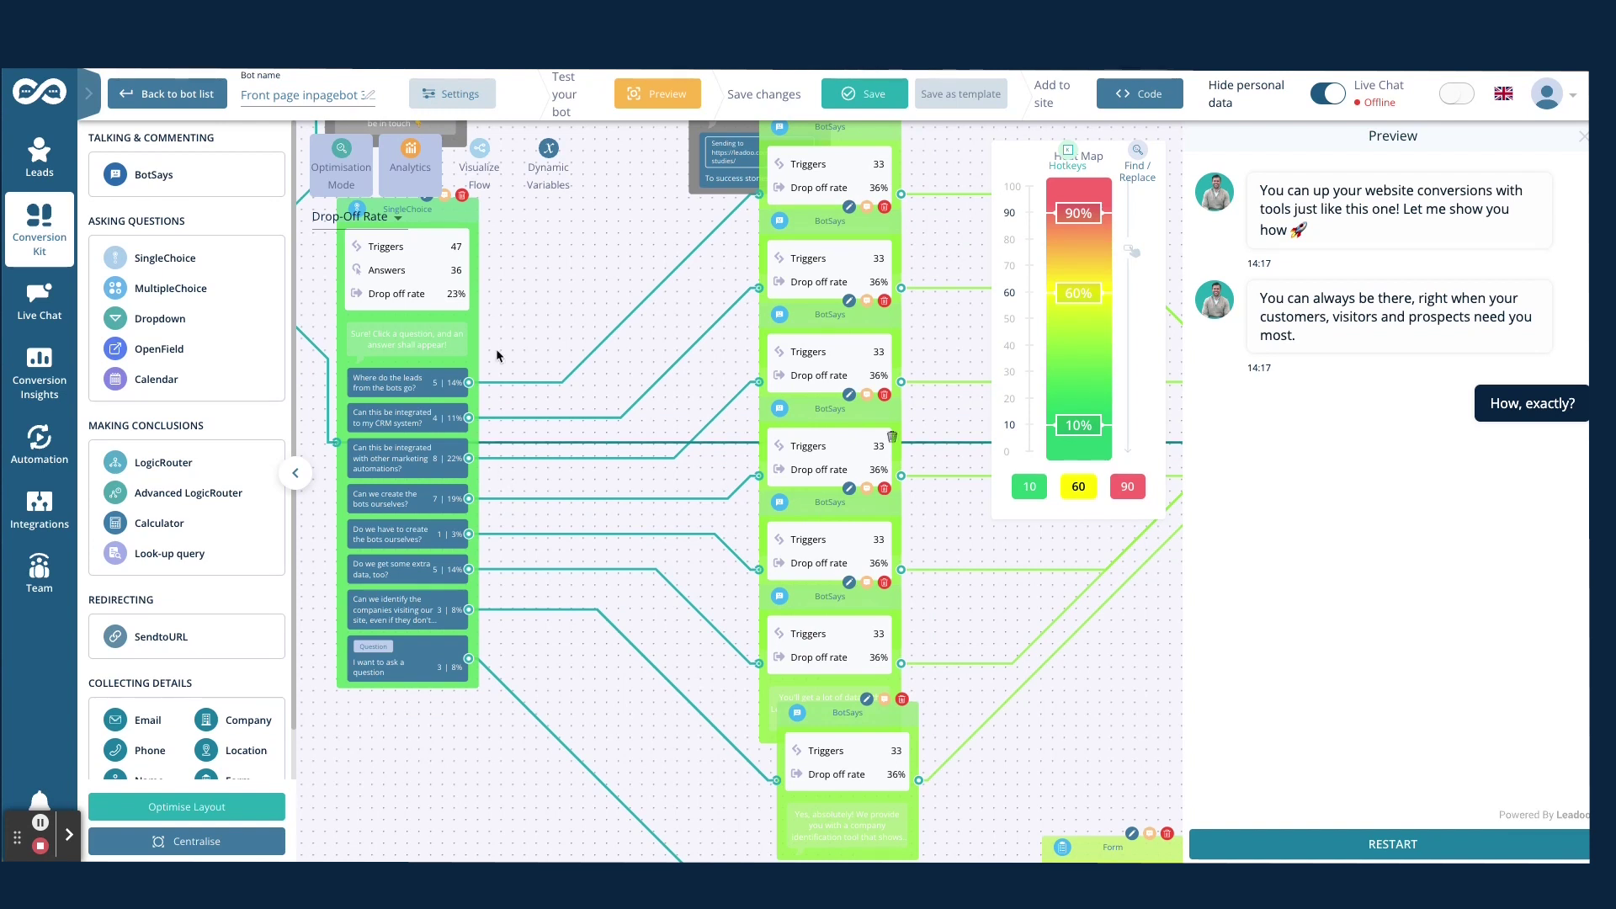
# Sort the chat bots by discussions in descending order and open "Conversion kit parent page" in the bot editor.
pyautogui.moveTo(66, 226)
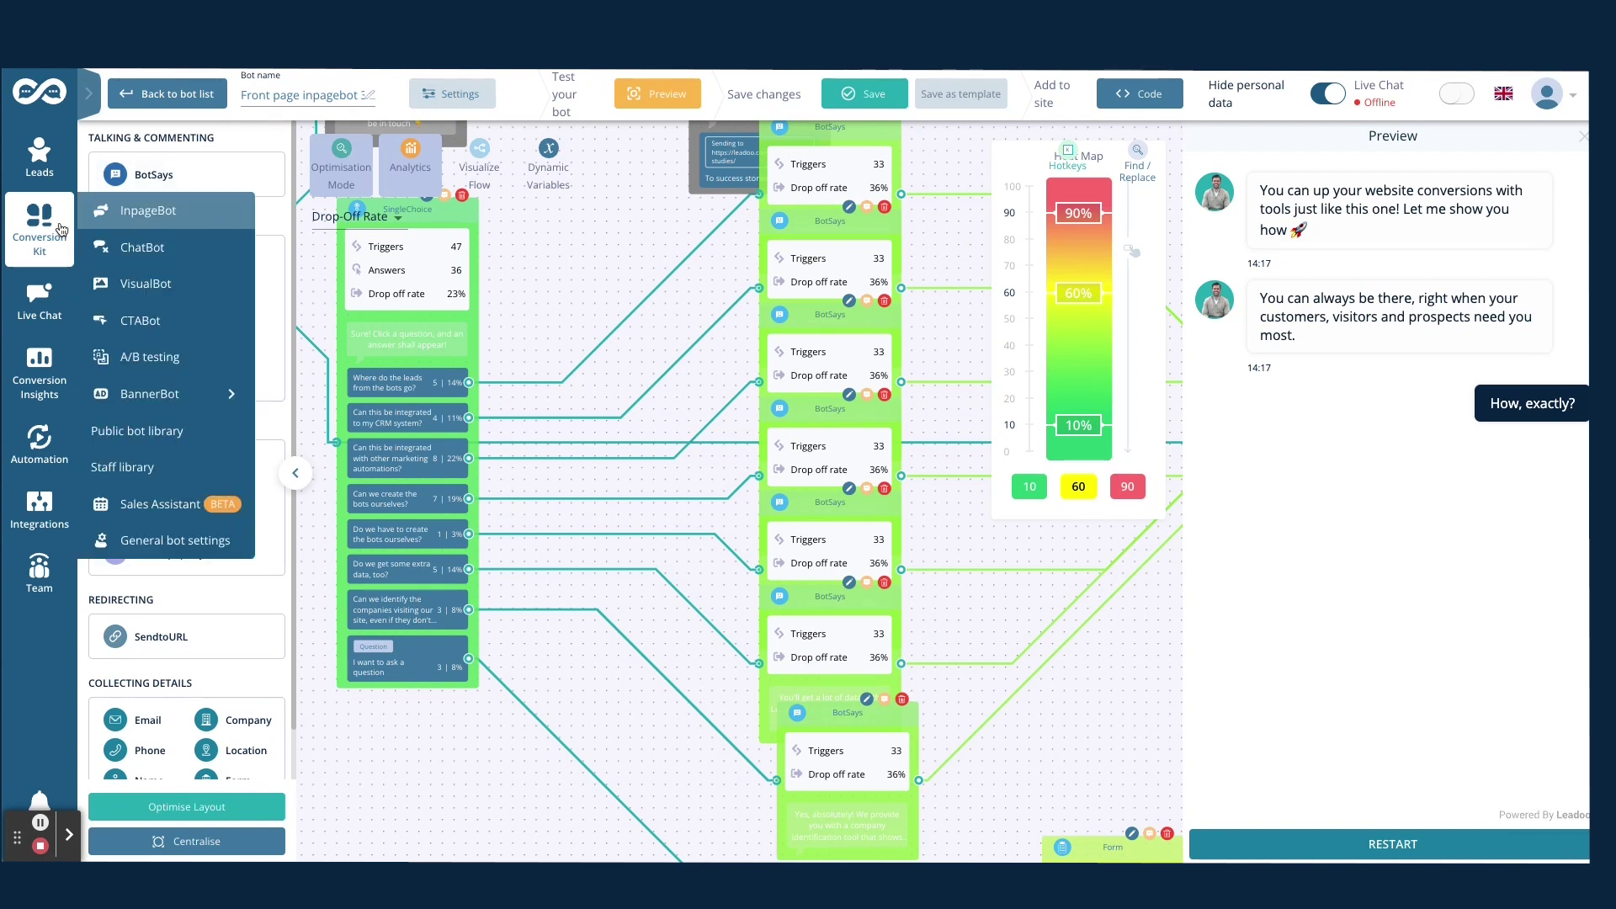
pyautogui.click(135, 250)
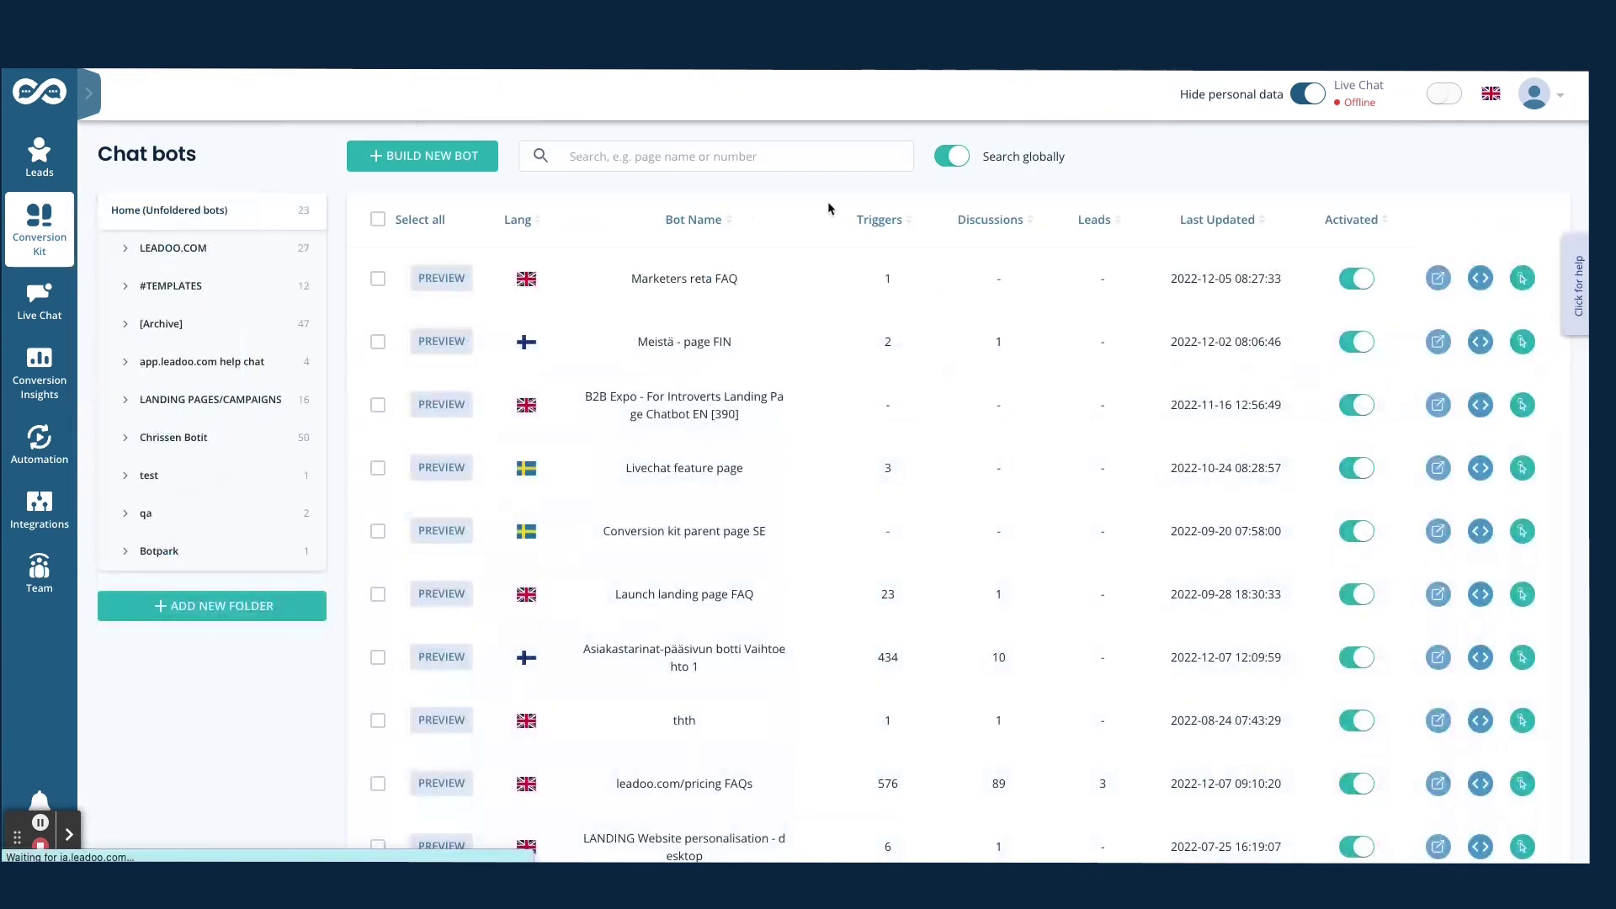
pyautogui.click(1001, 223)
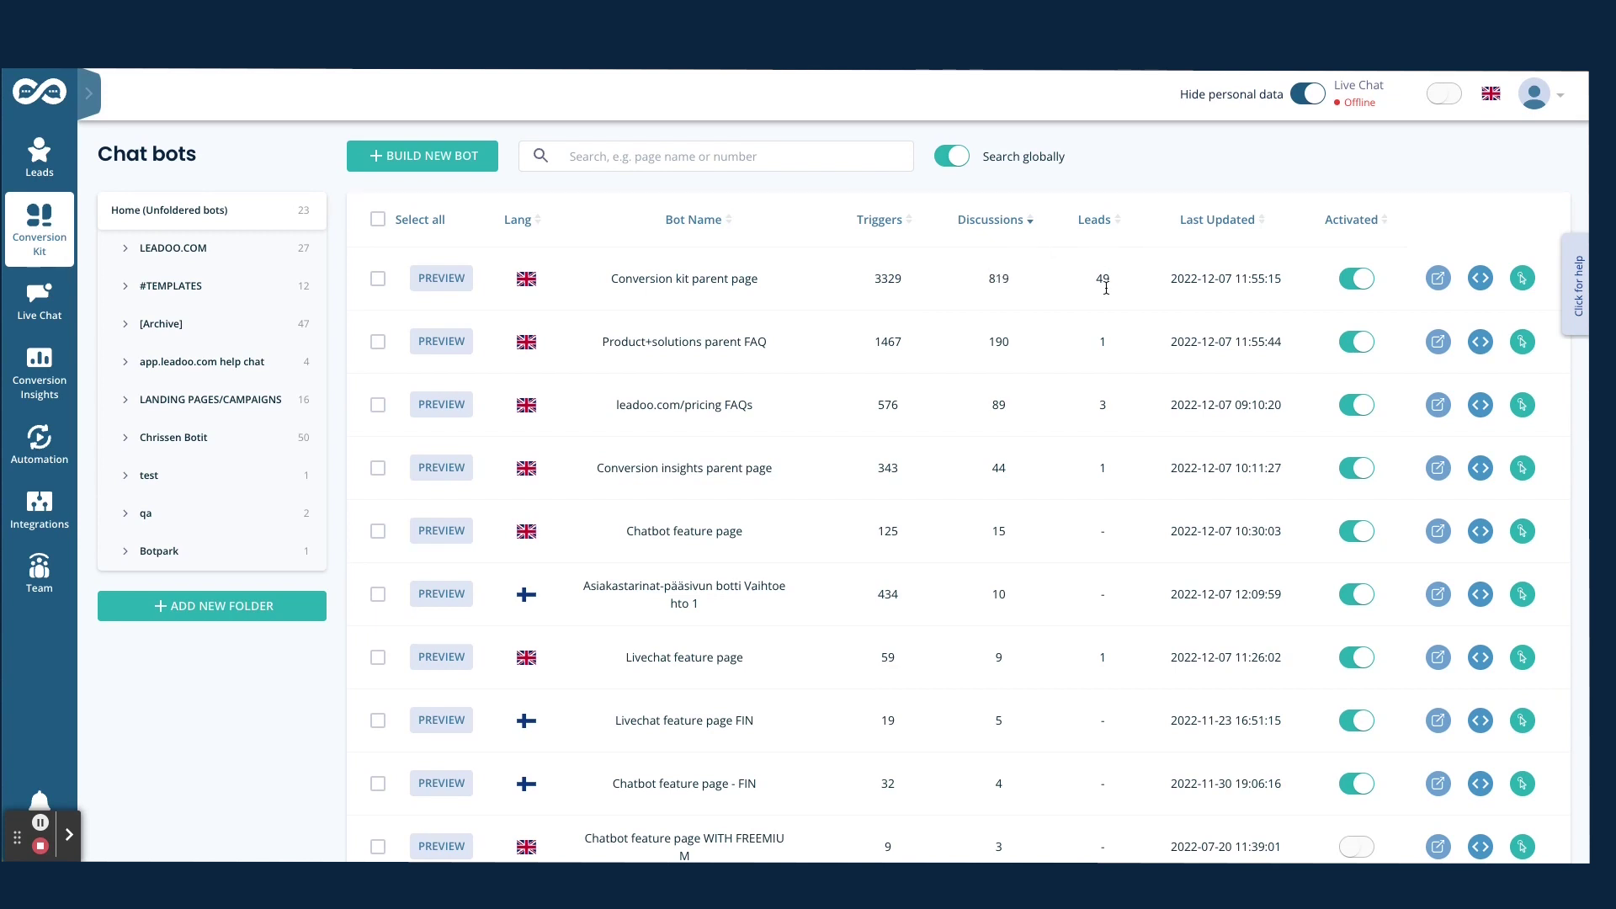
pyautogui.click(1436, 282)
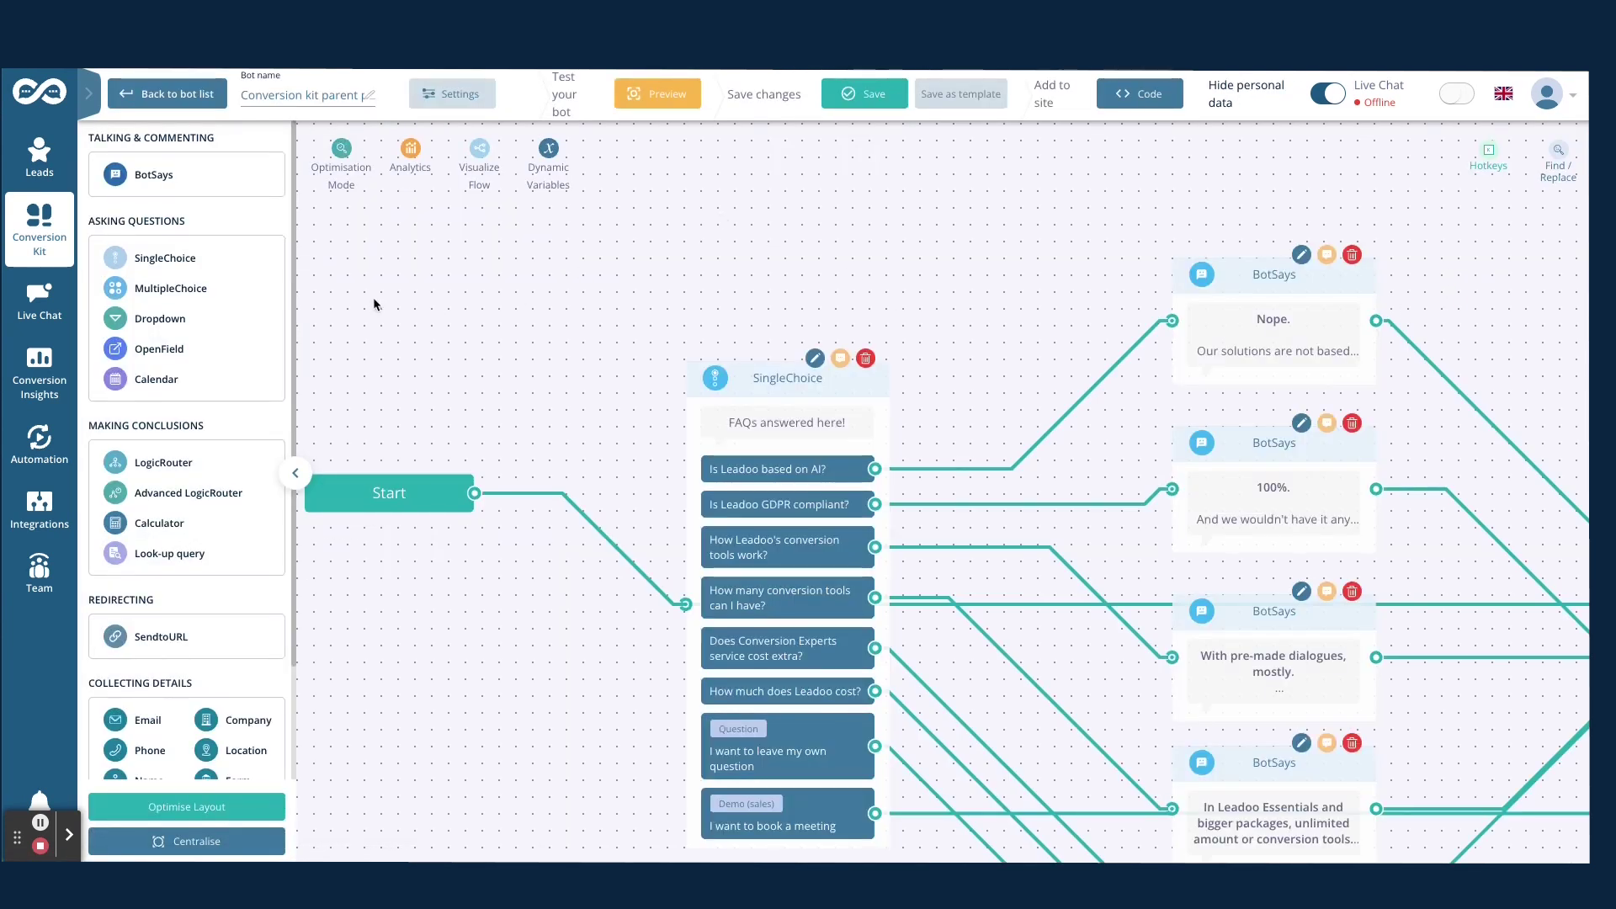
# Turn on Optimisation Mode and Analytics for the chatbot and review the answer shares in its opening FAQ question.
pyautogui.click(360, 181)
pyautogui.click(411, 164)
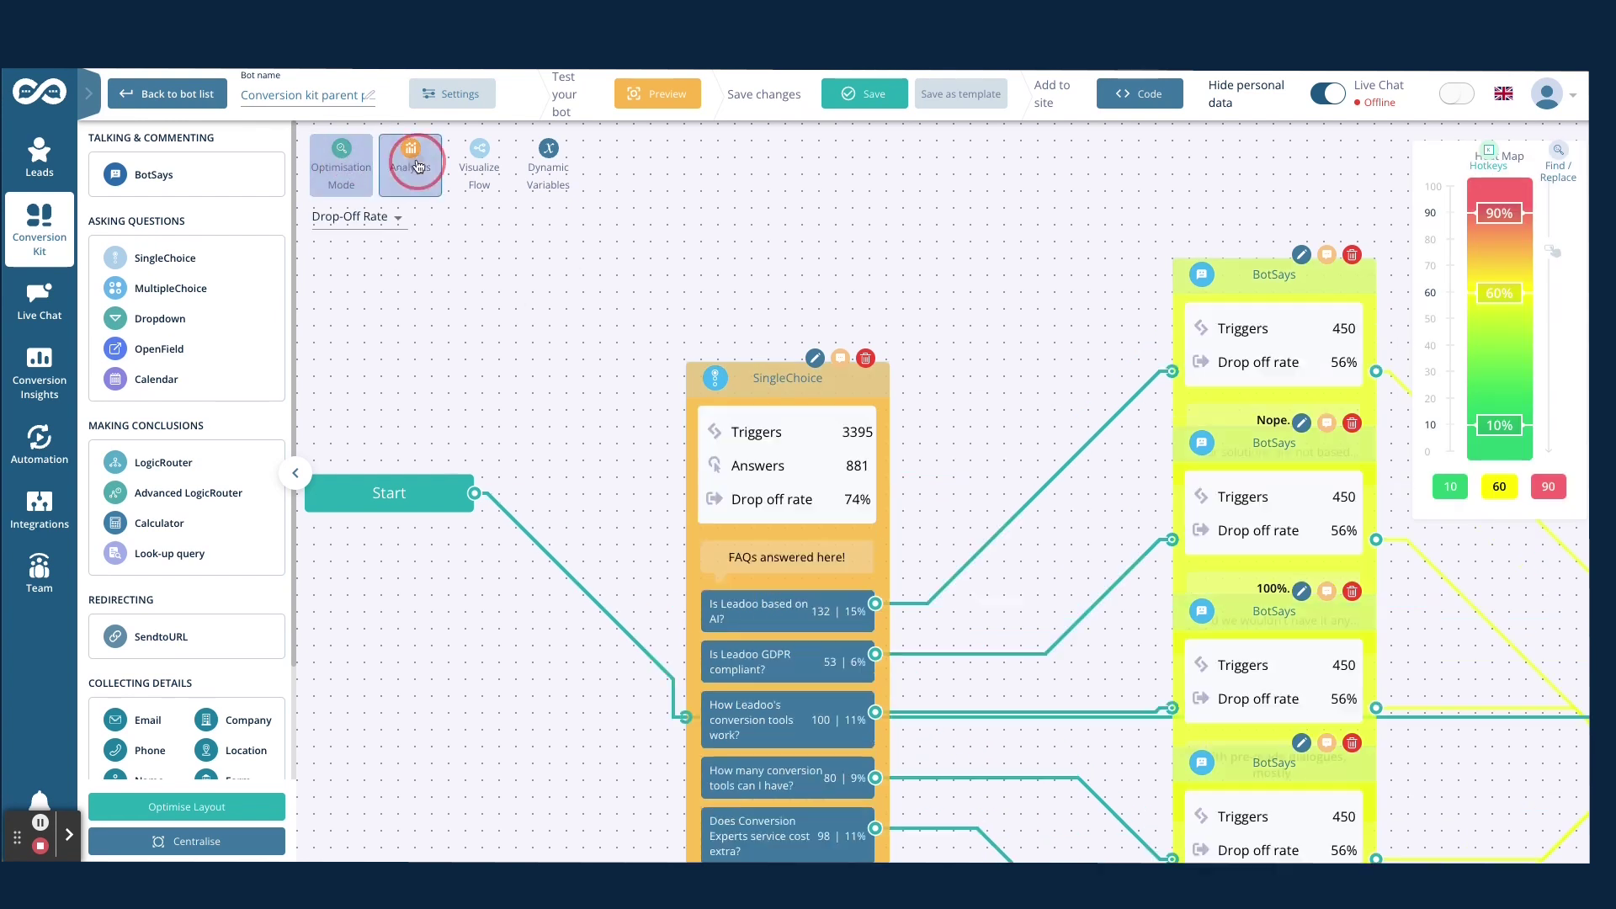
pyautogui.moveTo(573, 662); pyautogui.dragTo(443, 534)
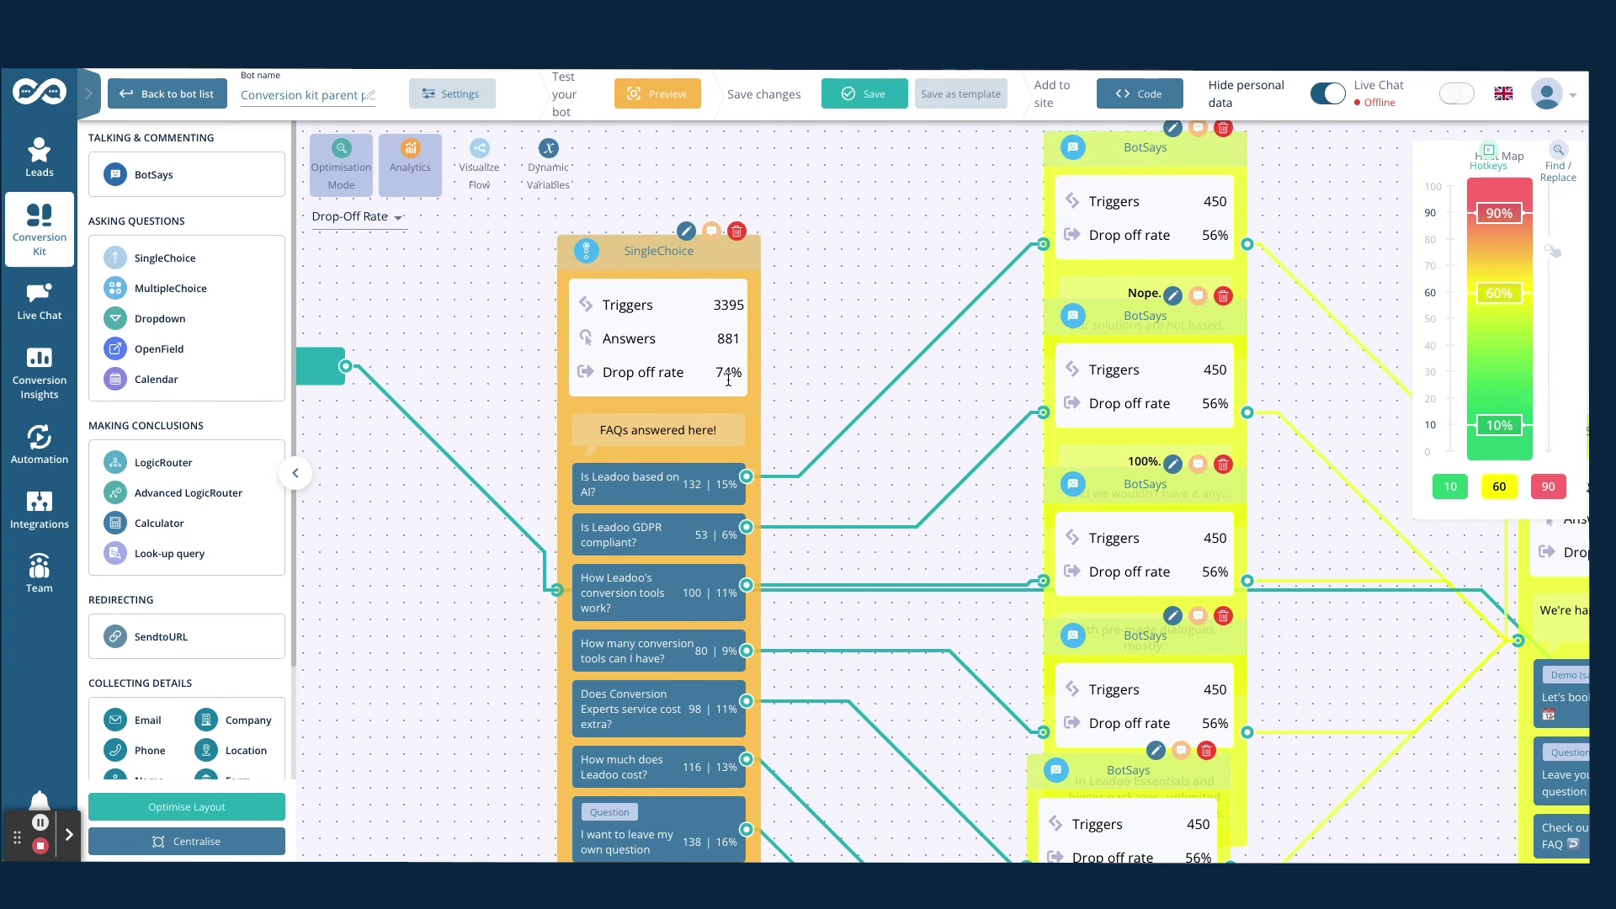
pyautogui.moveTo(503, 743); pyautogui.dragTo(458, 581)
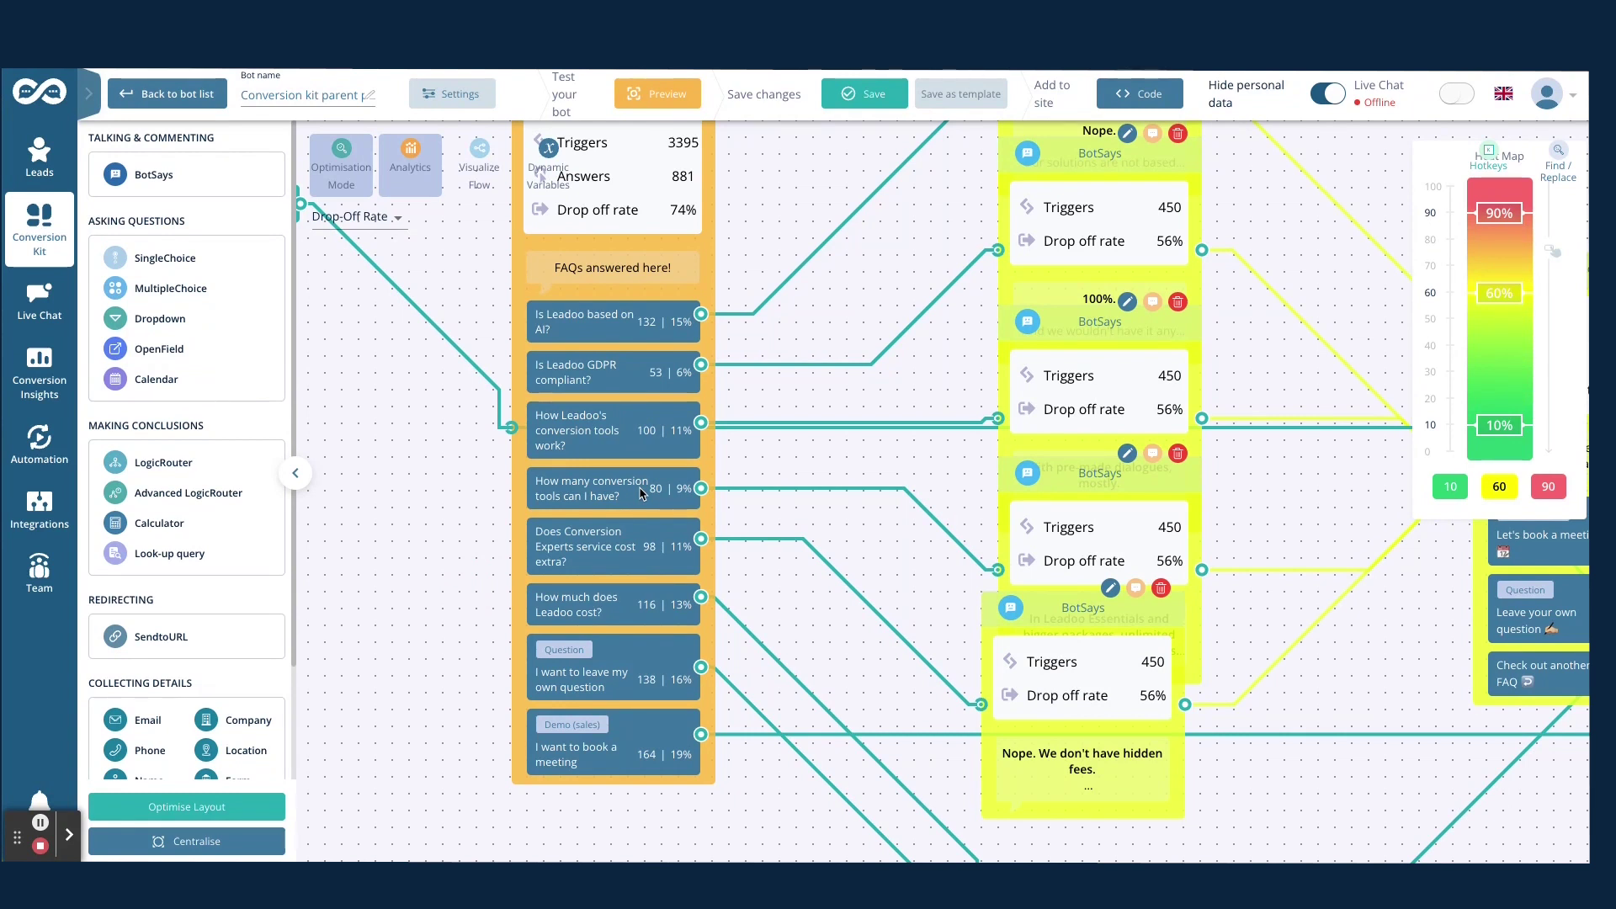
# Open the settings of the Form block that asks visitors to leave their contact information.
pyautogui.moveTo(1384, 699); pyautogui.dragTo(808, 602)
pyautogui.scroll(-3, 1148, 714)
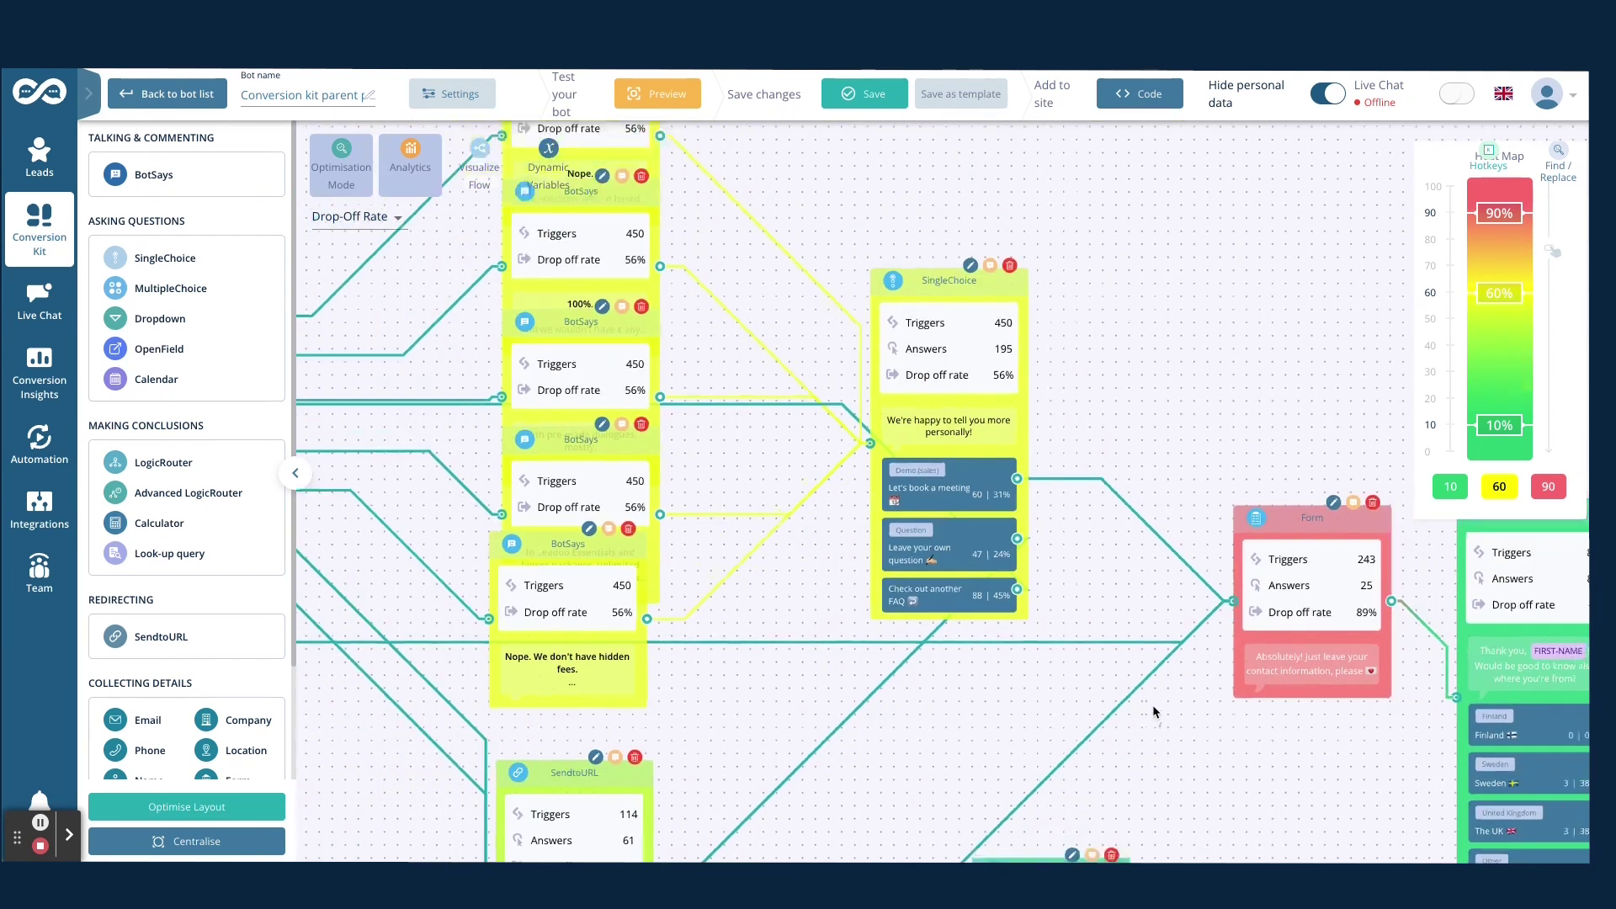
pyautogui.moveTo(1147, 714); pyautogui.dragTo(1028, 676)
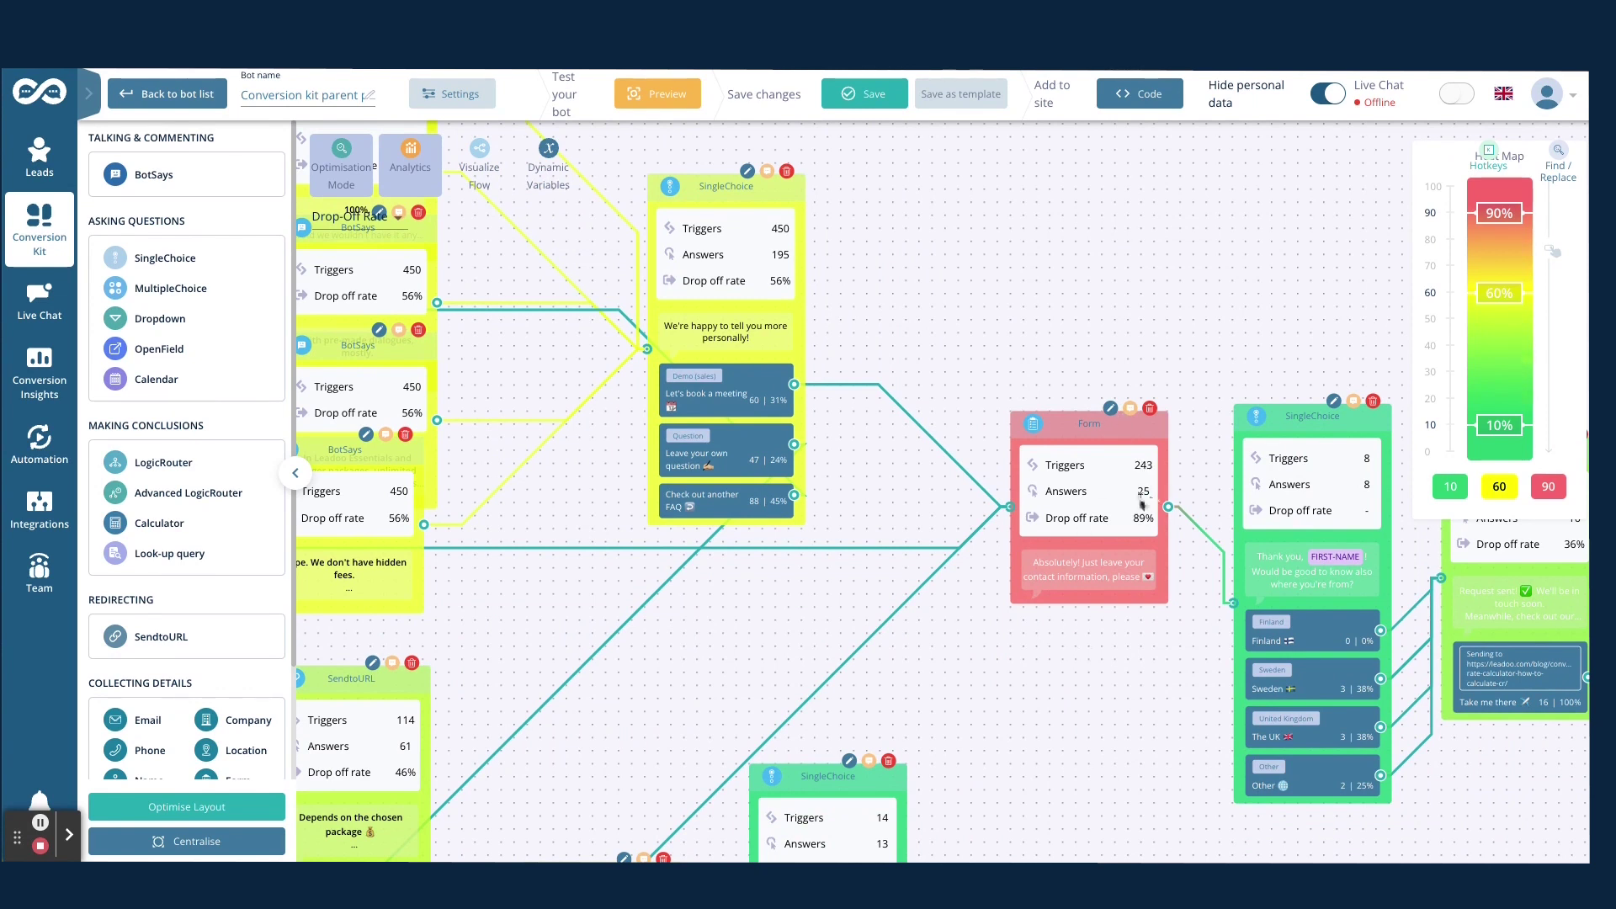
pyautogui.click(1111, 408)
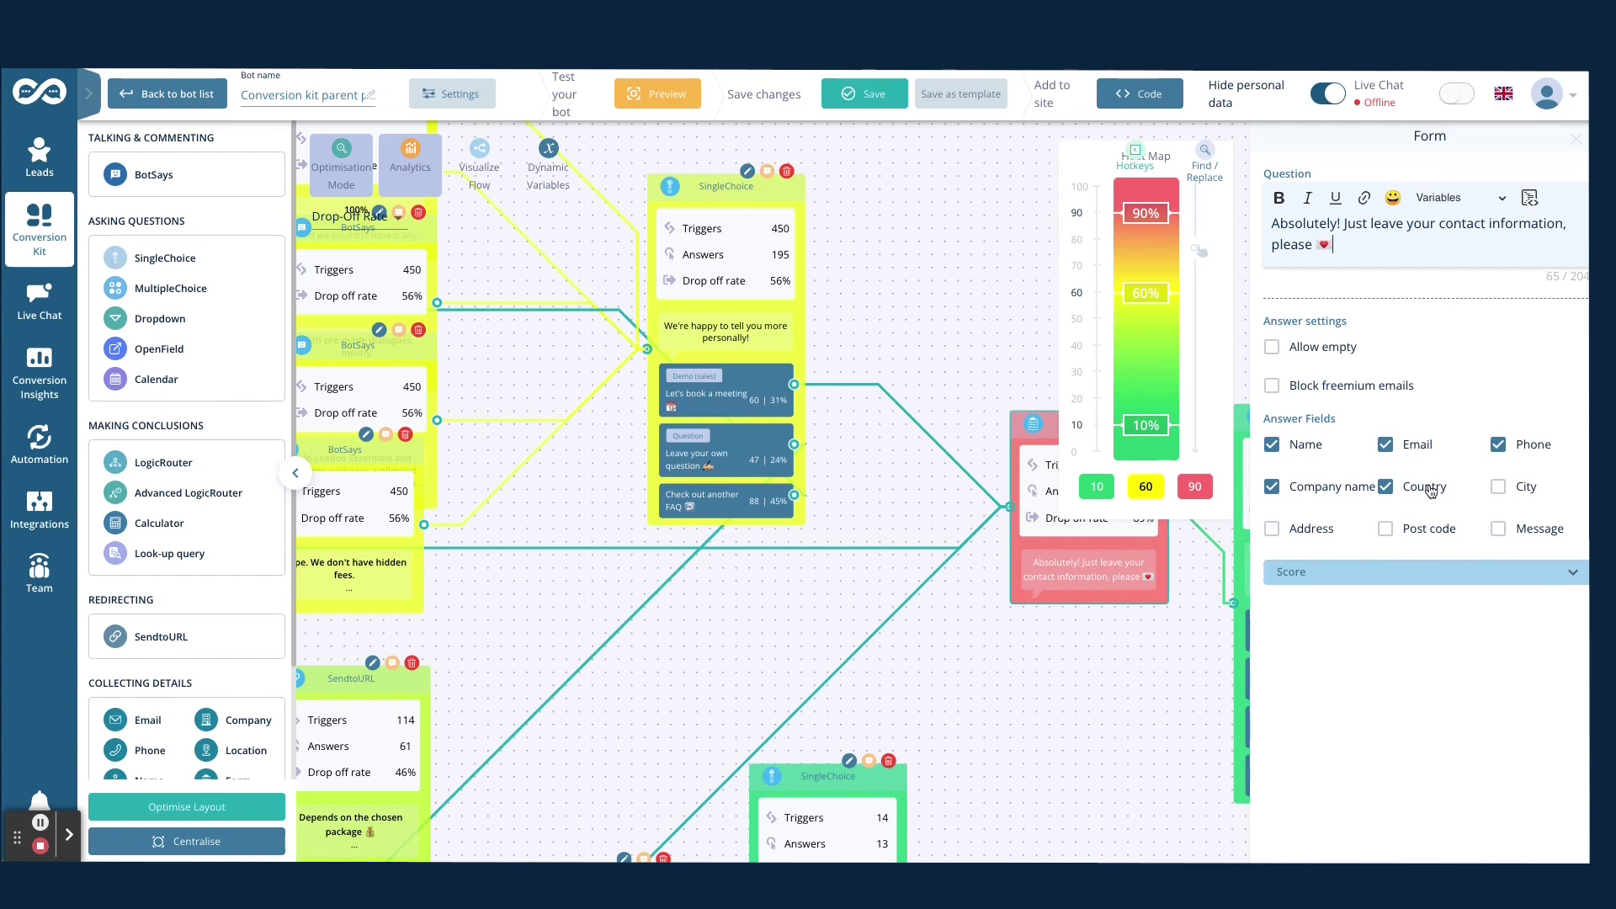
# Add a new Form block near the contact Form with the question "Can I take your name and email address?".
pyautogui.moveTo(1104, 666); pyautogui.dragTo(791, 659)
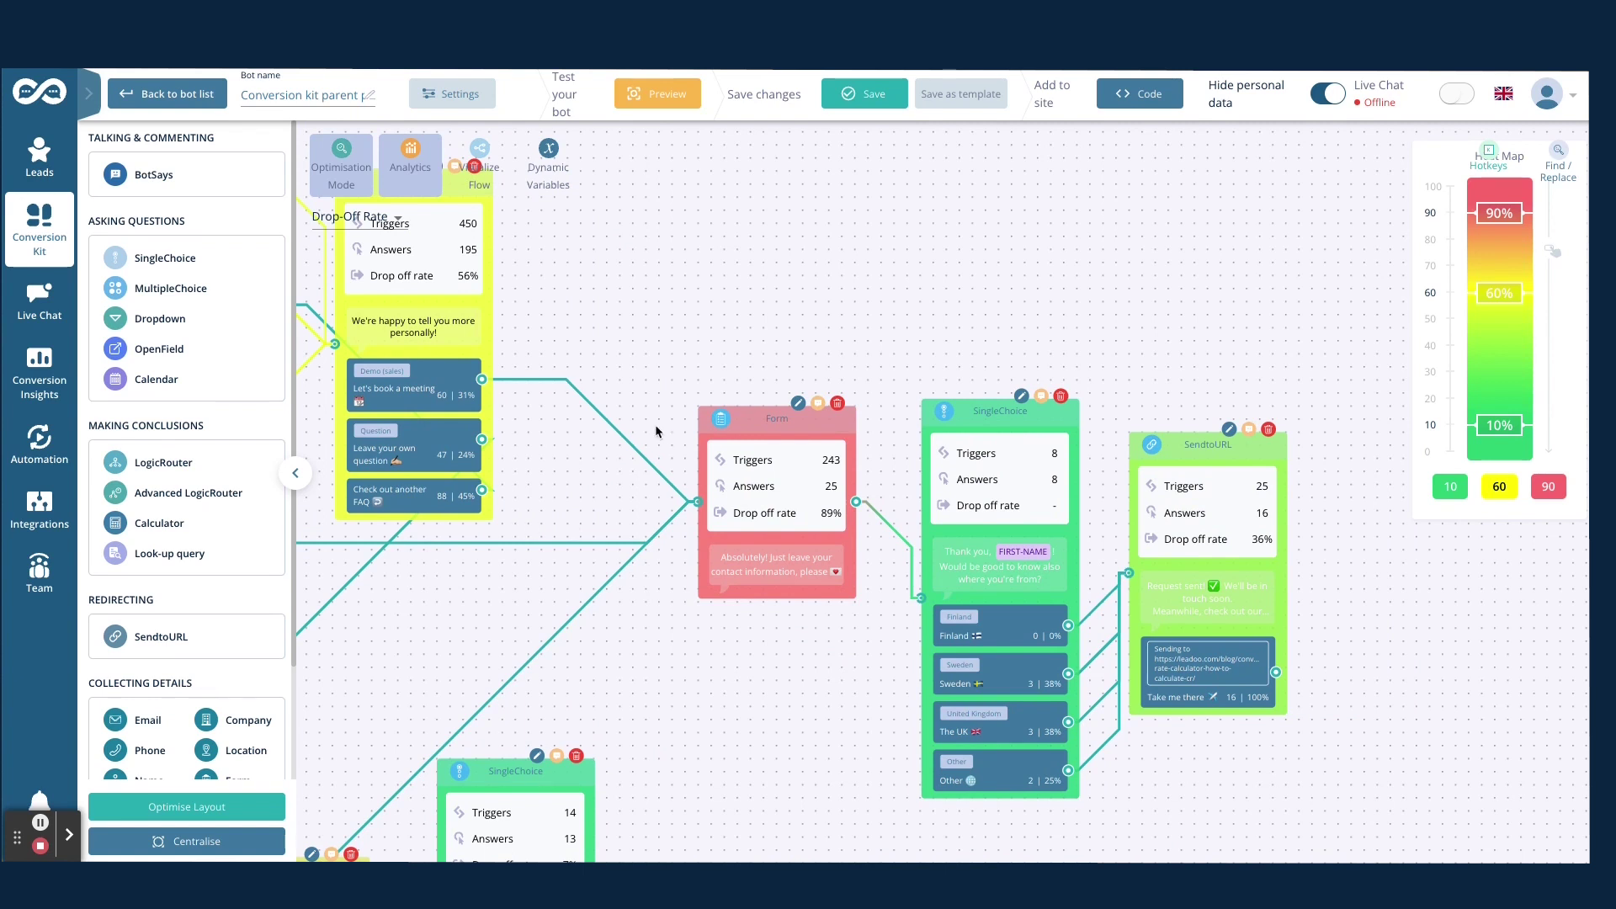
pyautogui.click(808, 696)
pyautogui.scroll(-3, 210, 732)
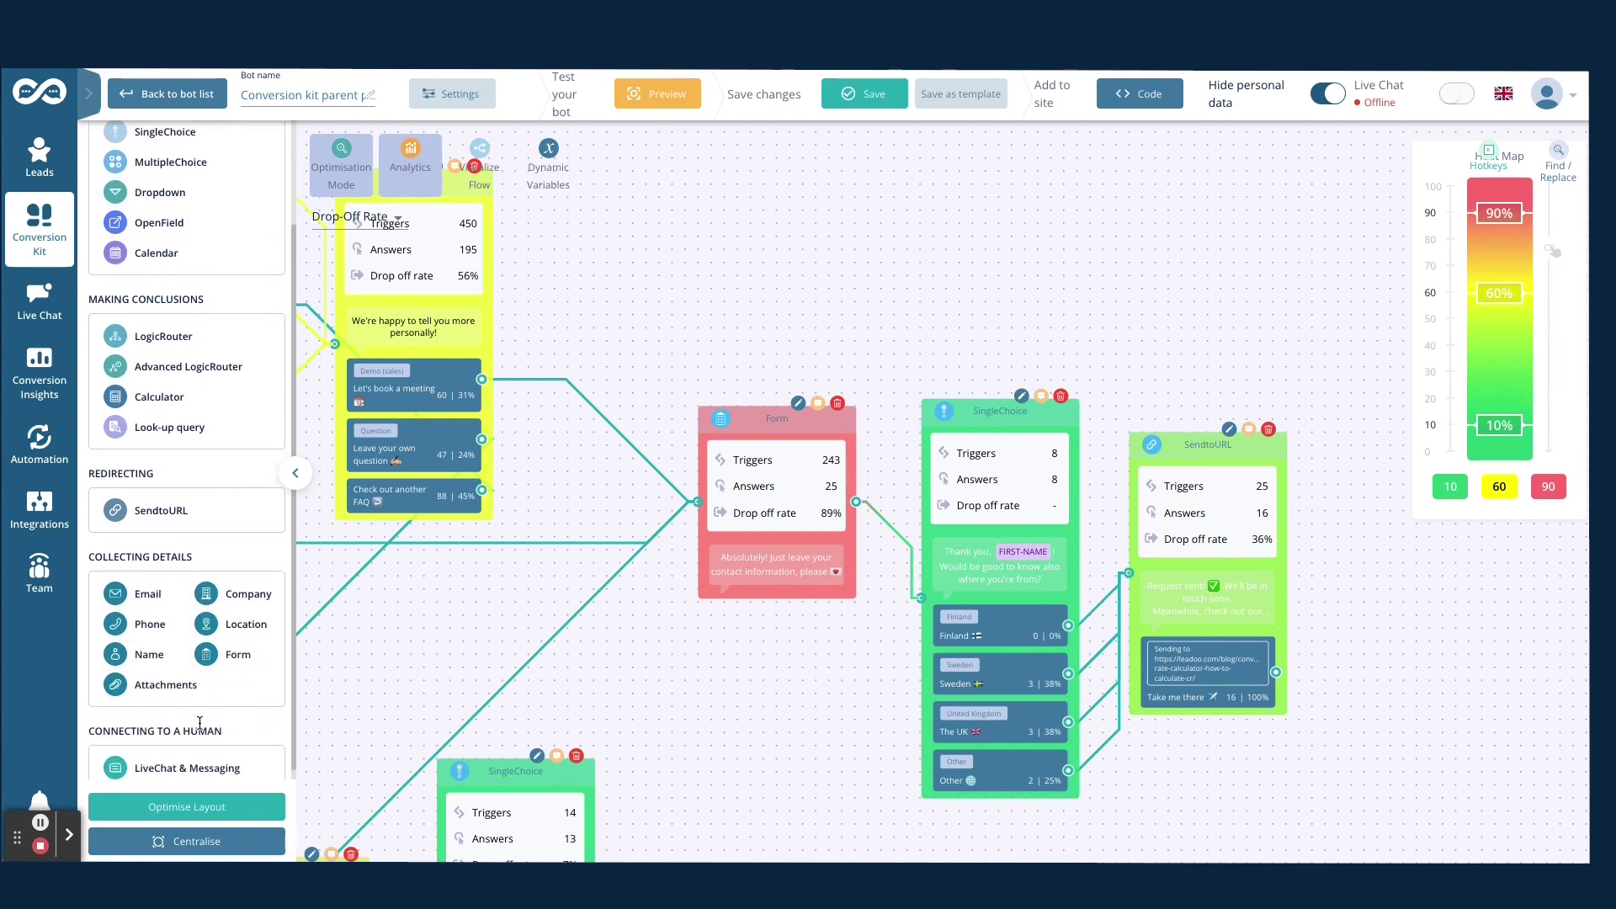
pyautogui.moveTo(238, 653); pyautogui.dragTo(800, 280)
pyautogui.click(1435, 255)
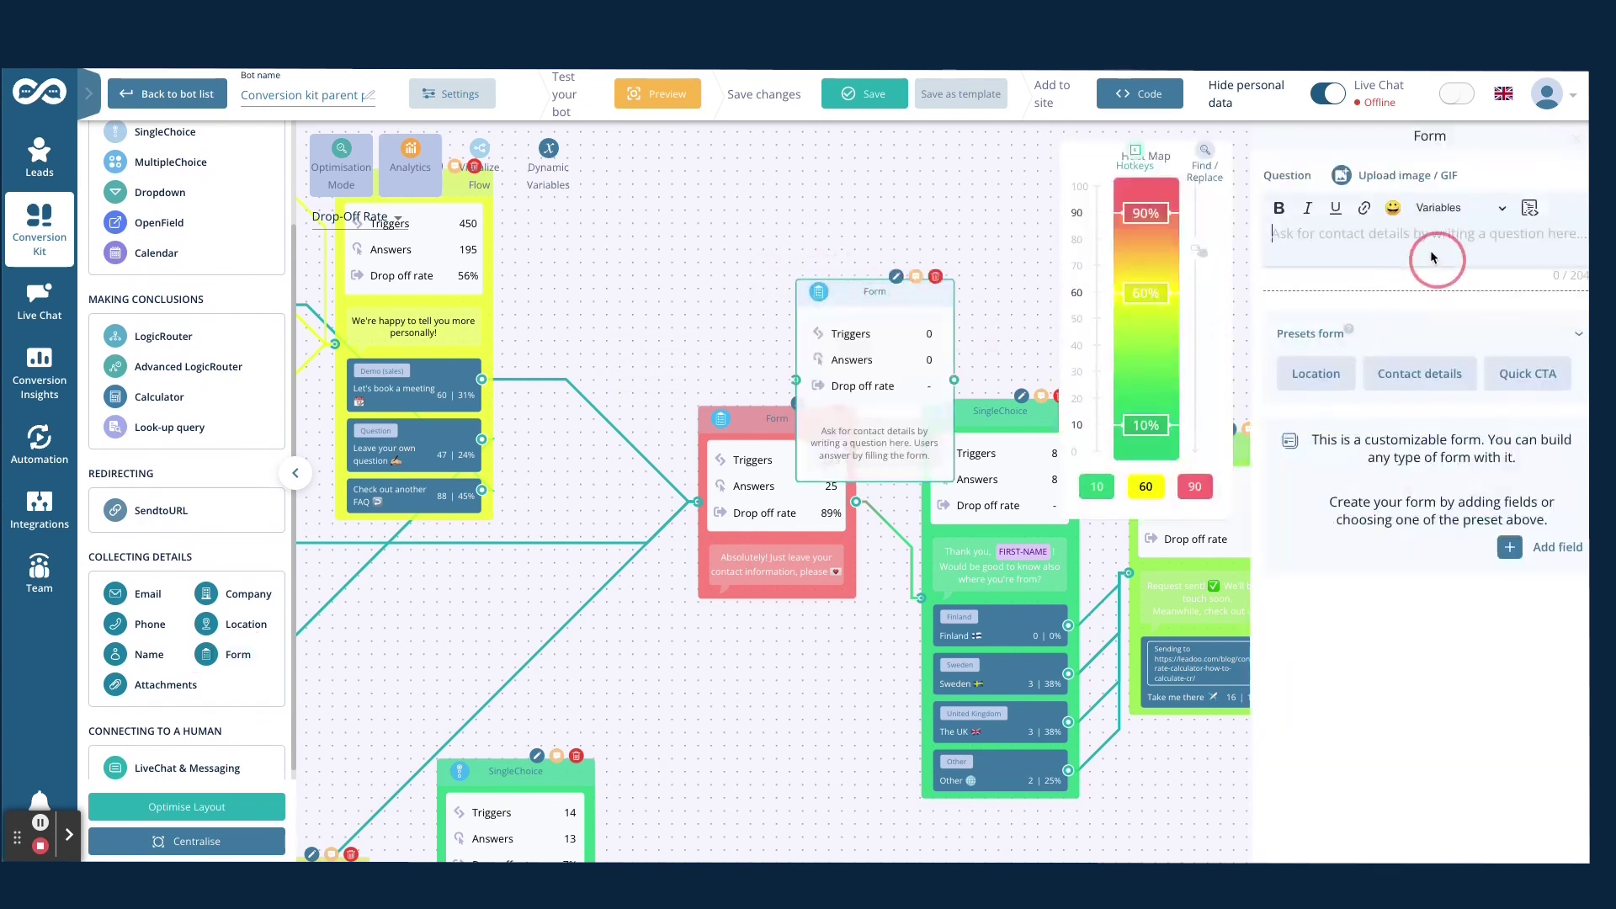
pyautogui.write('Can ')
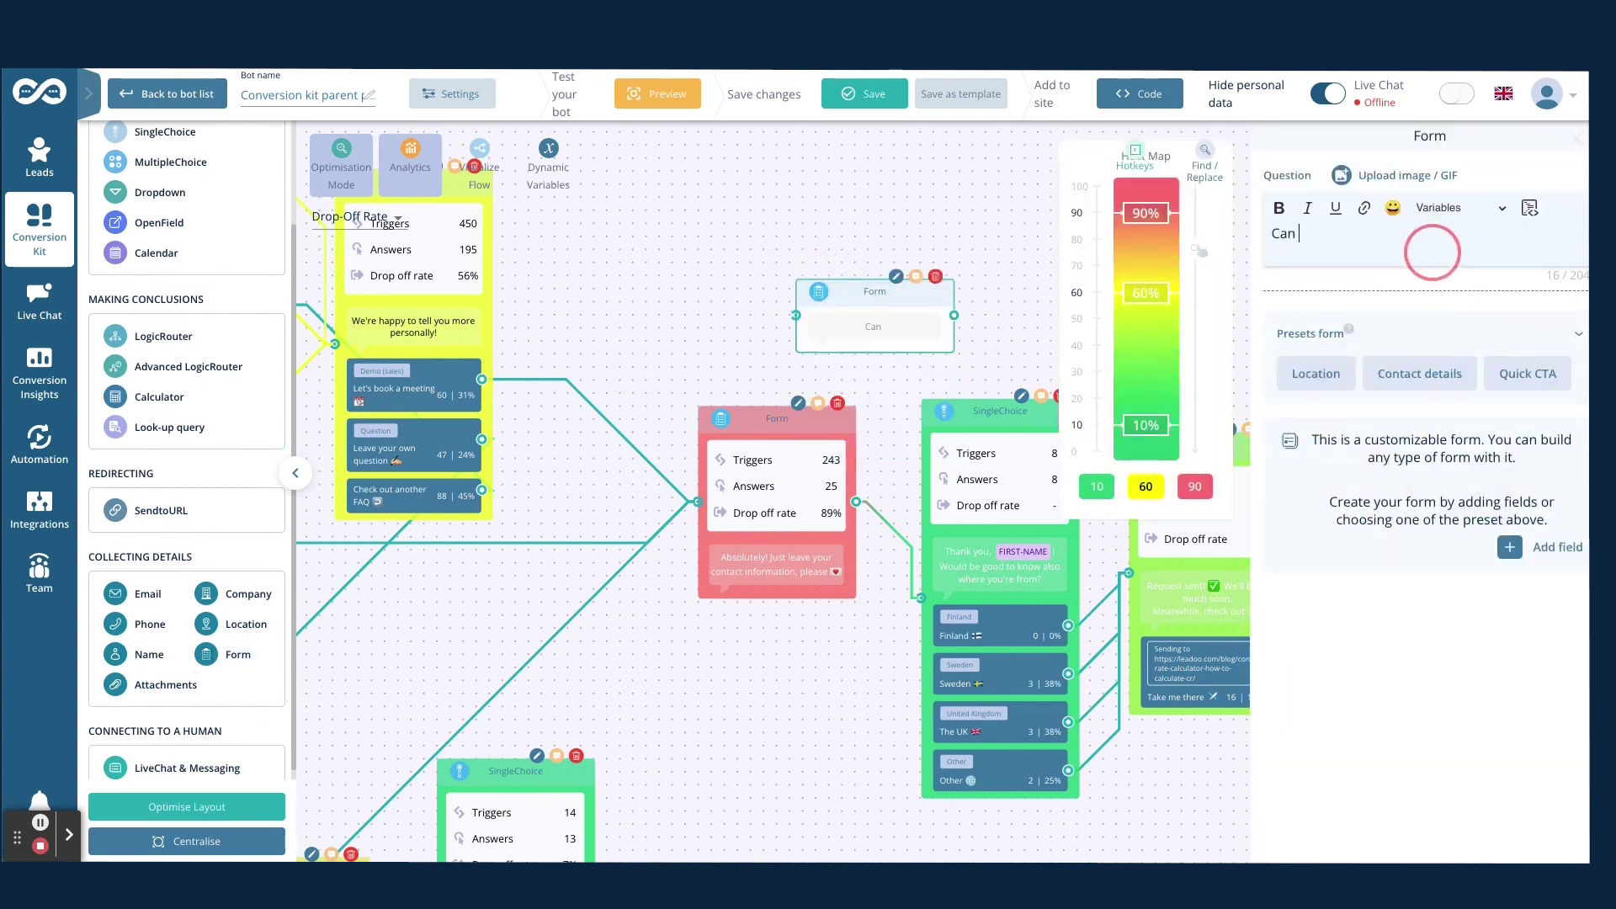
pyautogui.write('I take your name and email ad')
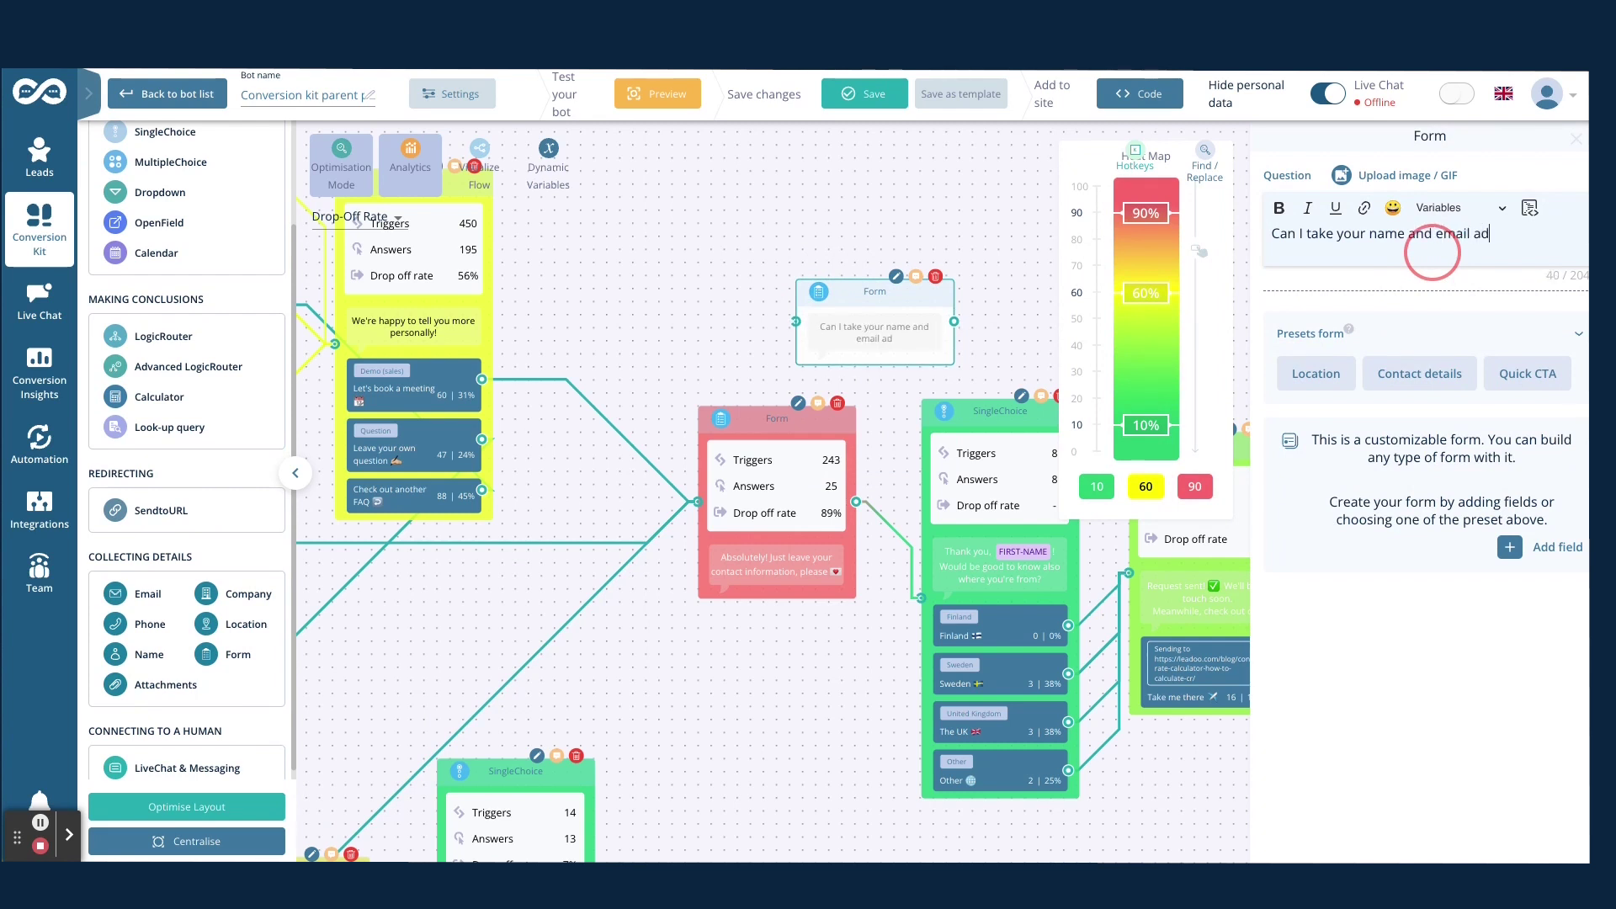
pyautogui.write('dress?')
# Give the new form a Name field and an Email field, and move its block clear above the existing contact Form.
pyautogui.click(1551, 548)
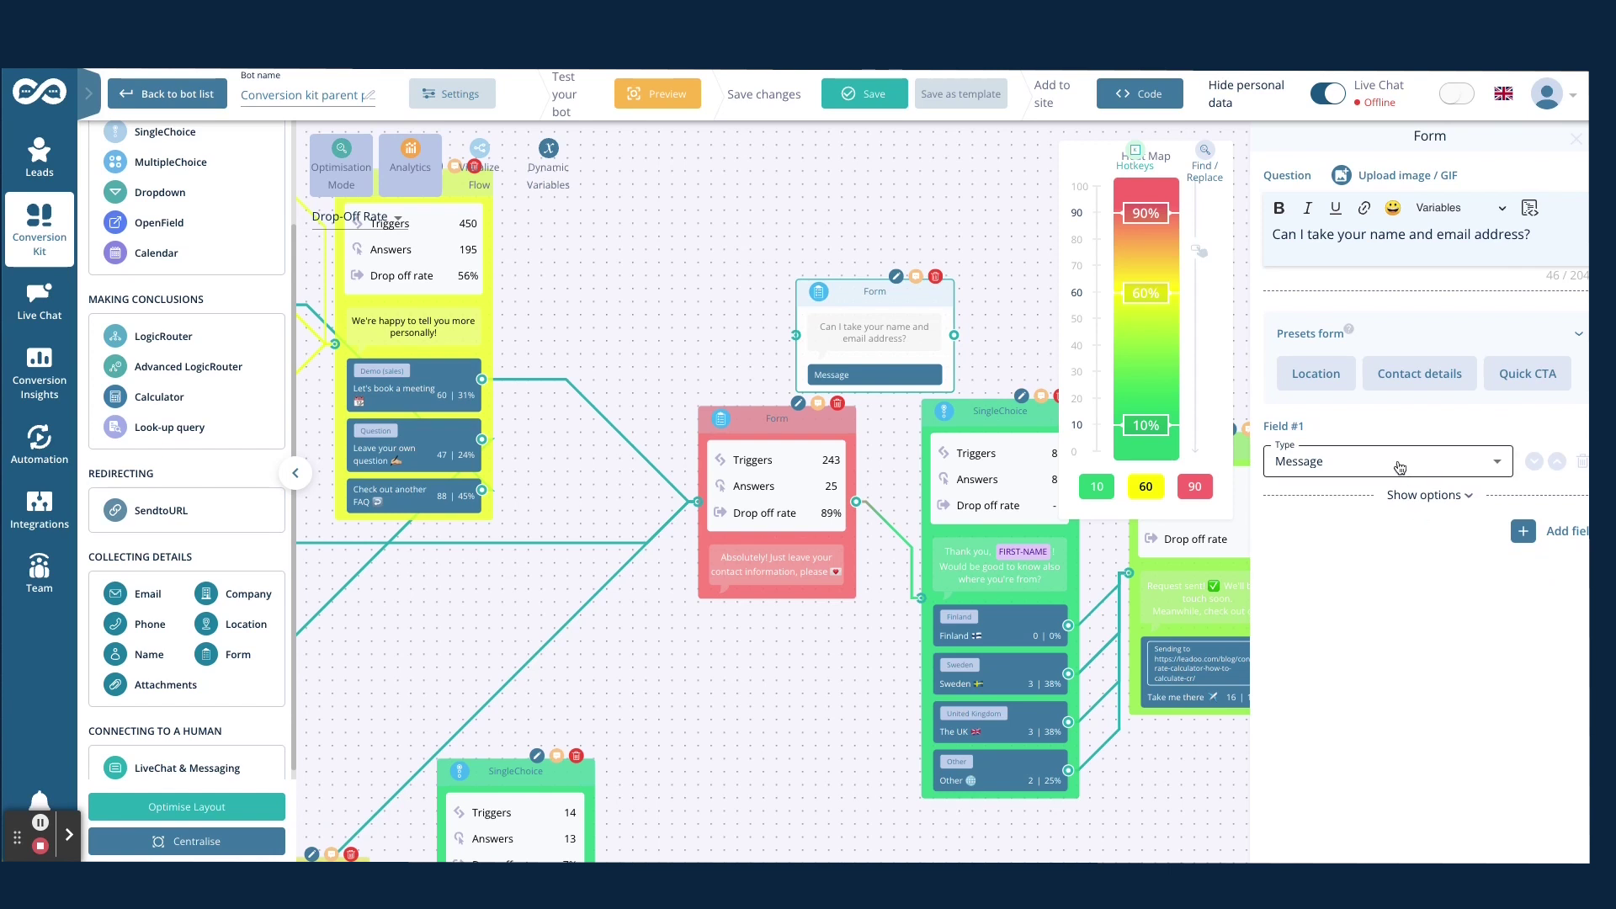
pyautogui.click(1430, 461)
pyautogui.click(1313, 179)
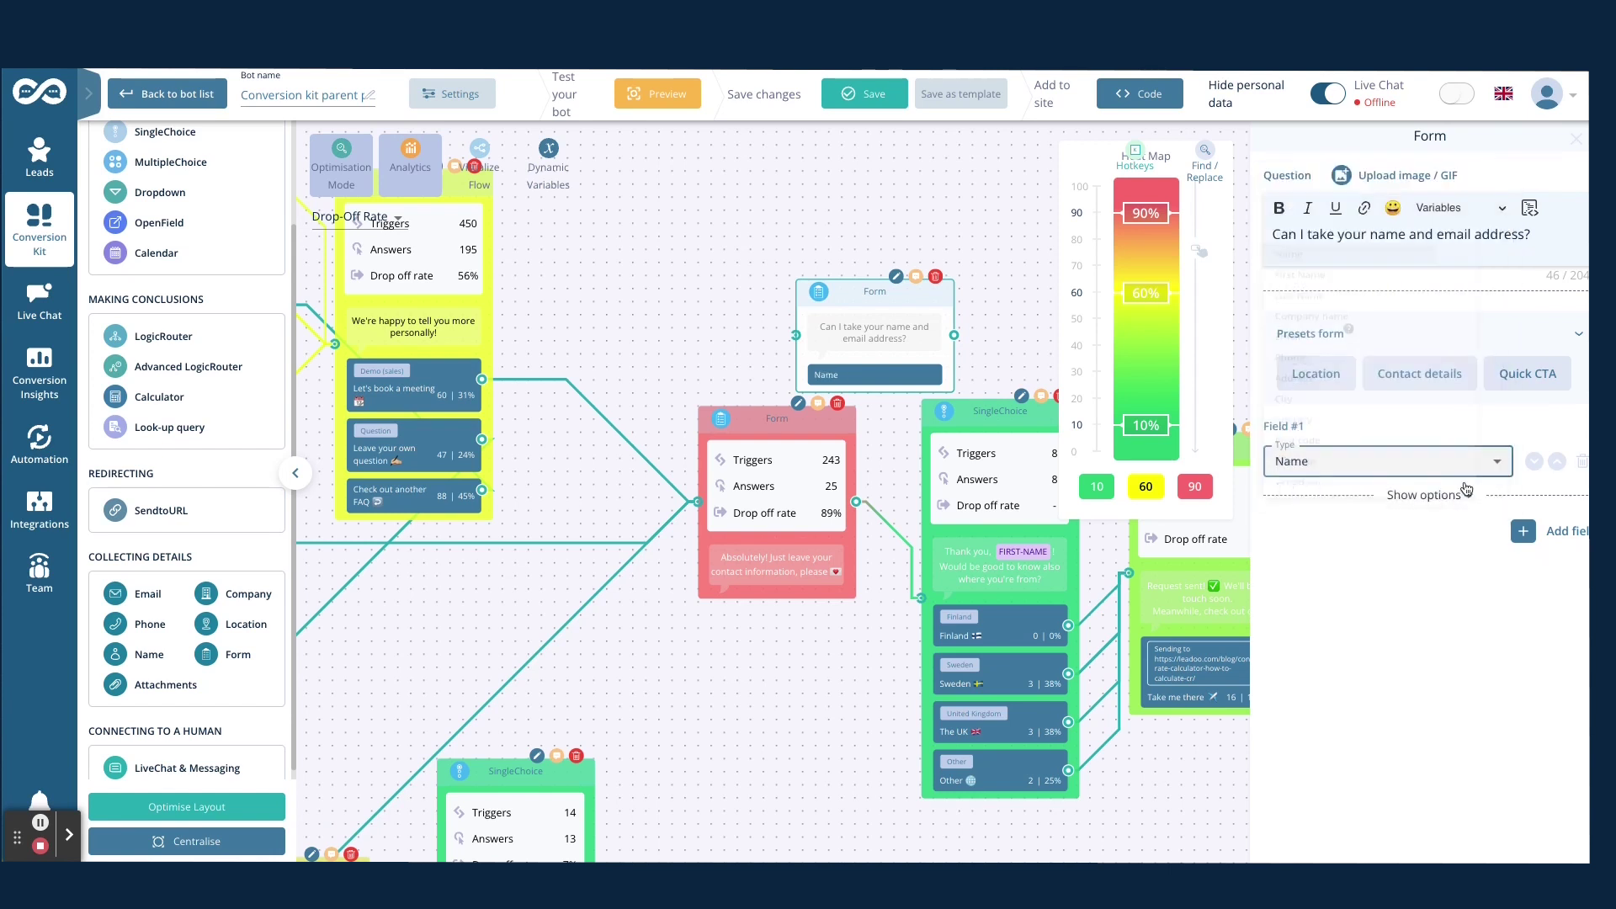
pyautogui.click(1565, 531)
pyautogui.click(1371, 562)
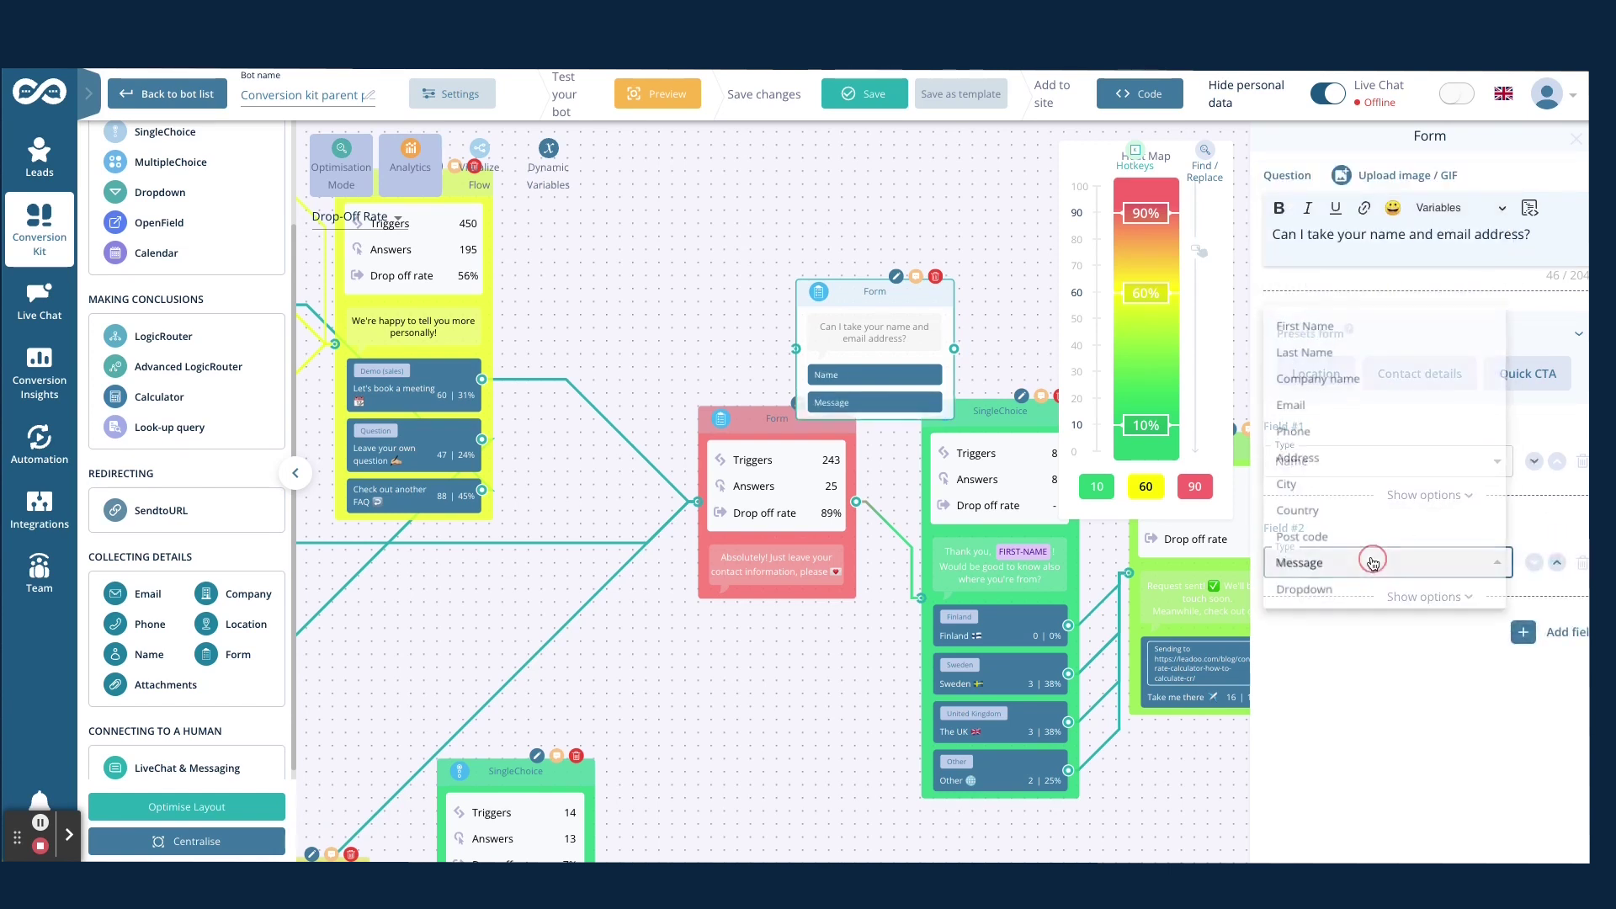
pyautogui.click(1313, 395)
pyautogui.click(1574, 141)
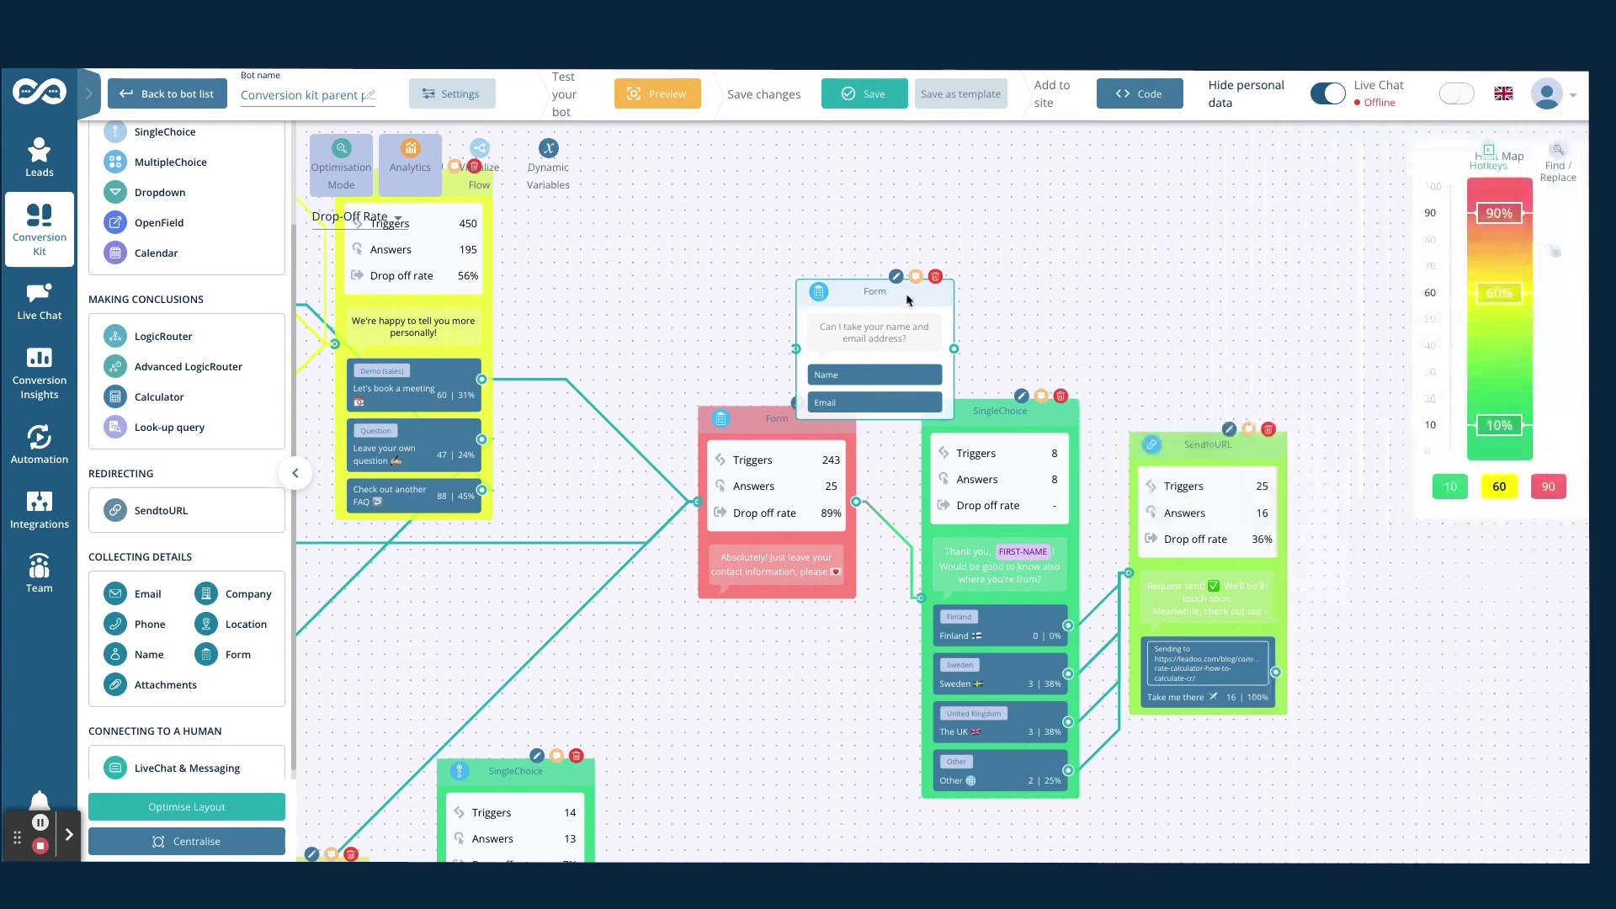
pyautogui.moveTo(875, 293); pyautogui.dragTo(751, 223)
# Connect a Company block after the new Form with the question "And what company do you work for?".
pyautogui.click(831, 280)
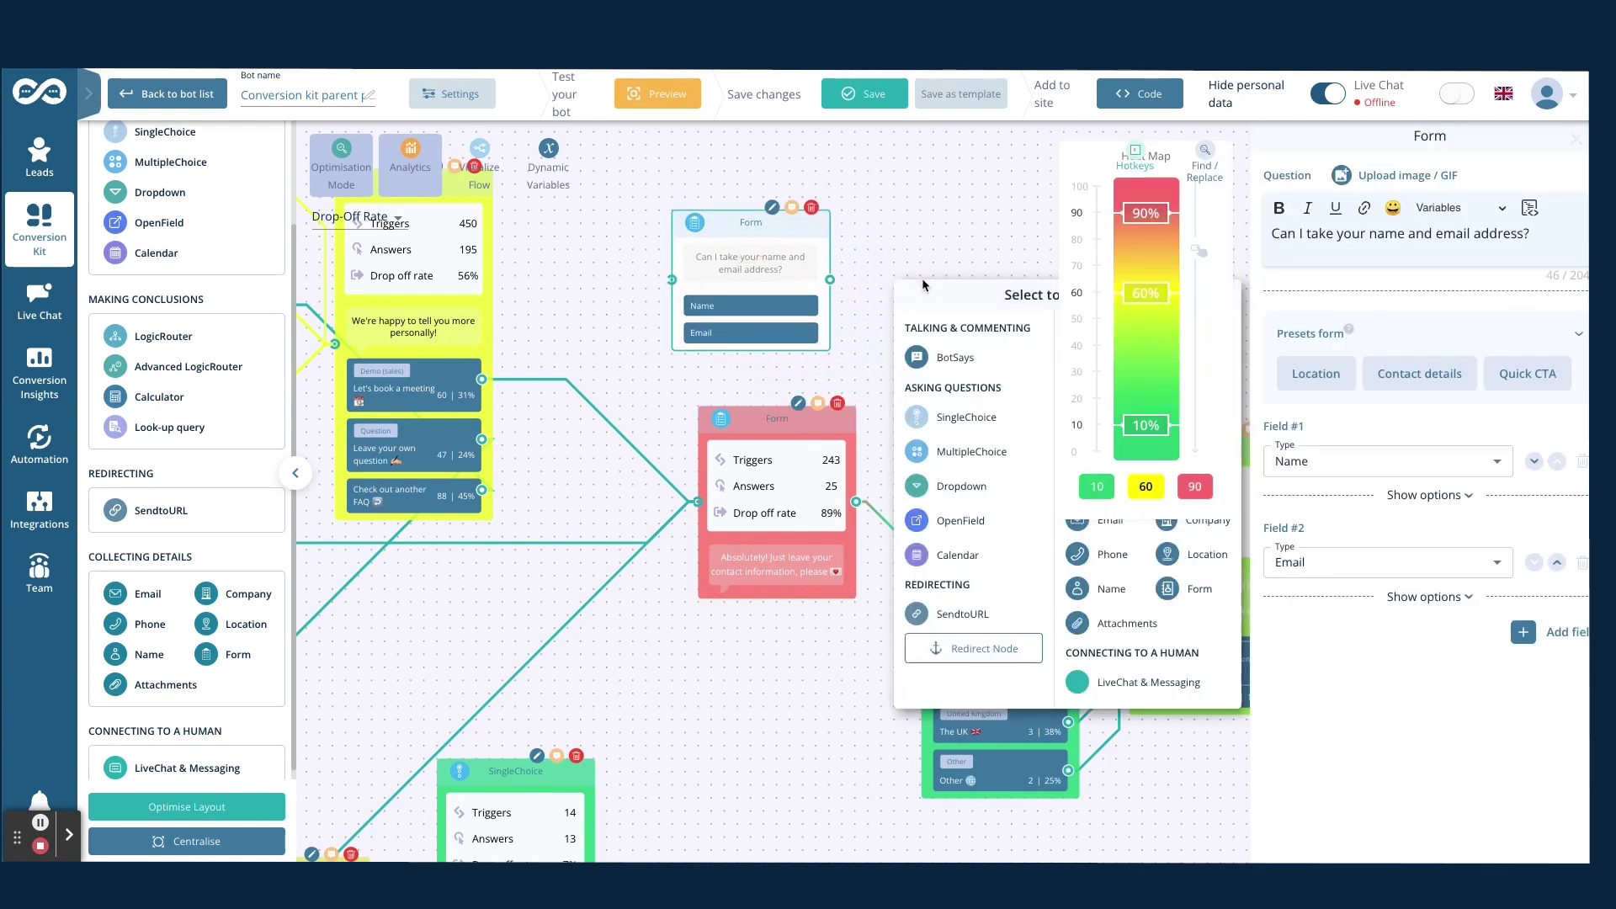
pyautogui.click(807, 233)
pyautogui.click(749, 248)
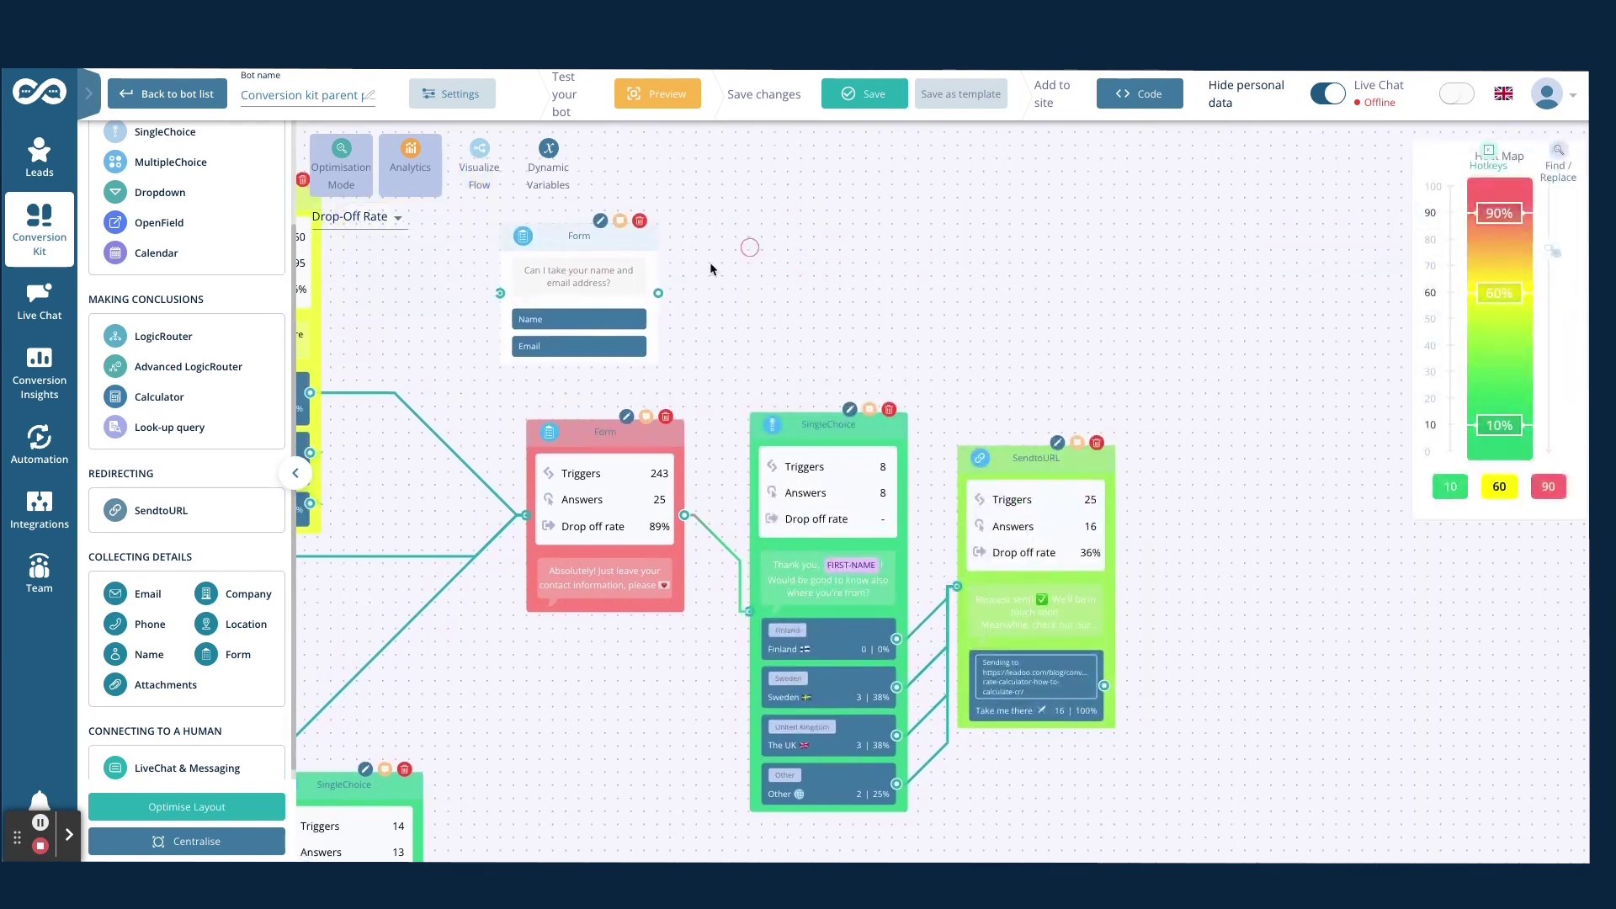
pyautogui.moveTo(660, 296); pyautogui.dragTo(775, 281)
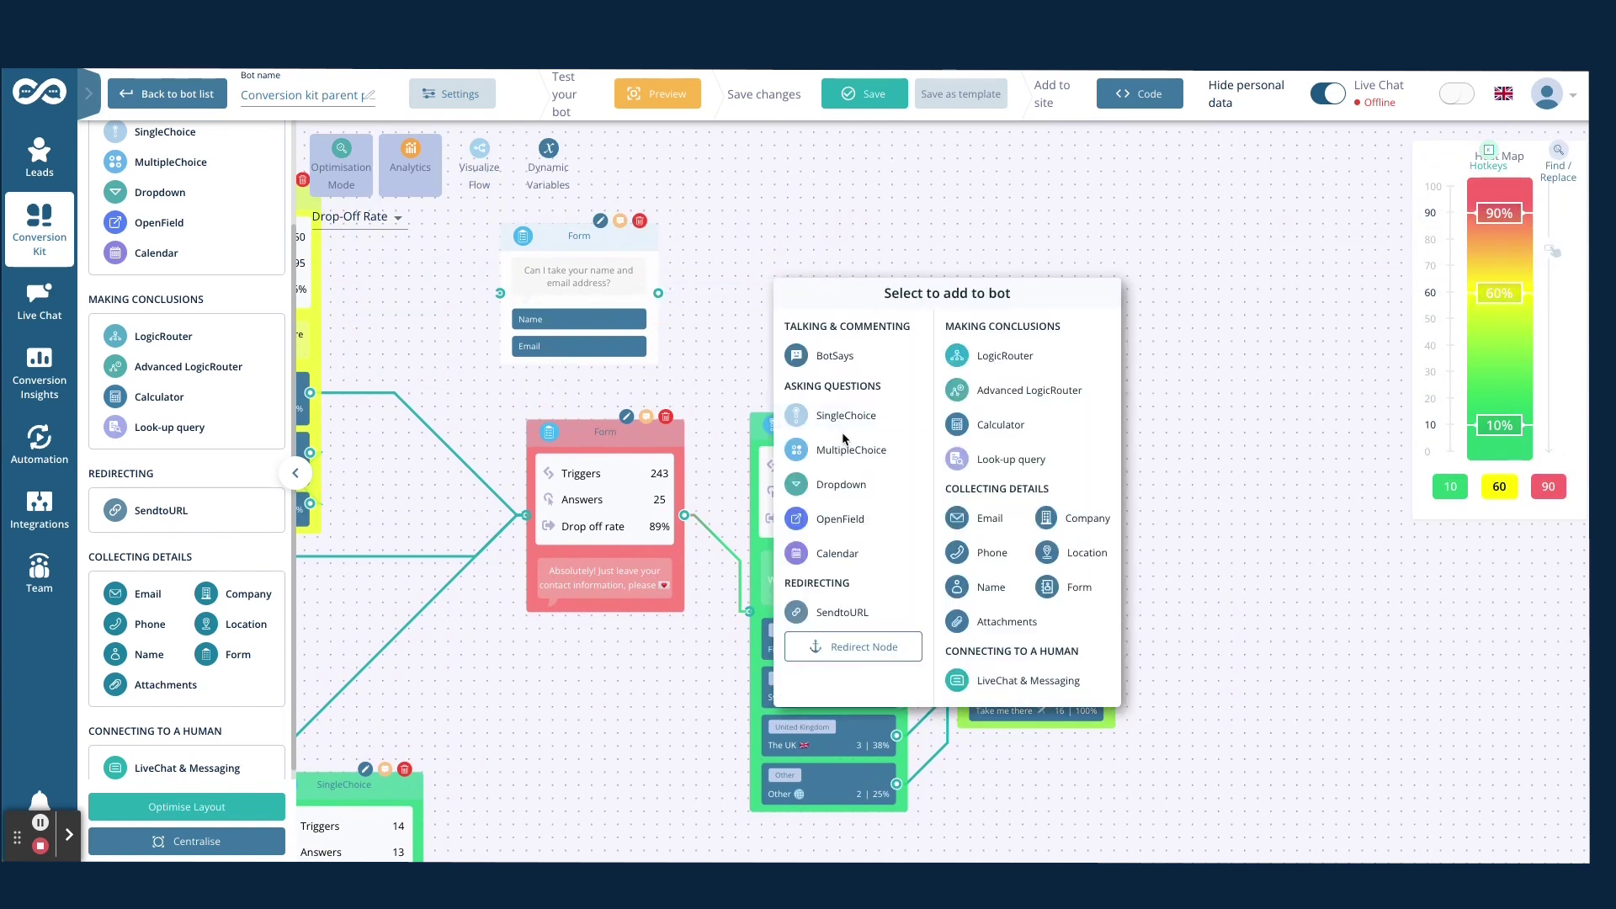
pyautogui.click(1082, 523)
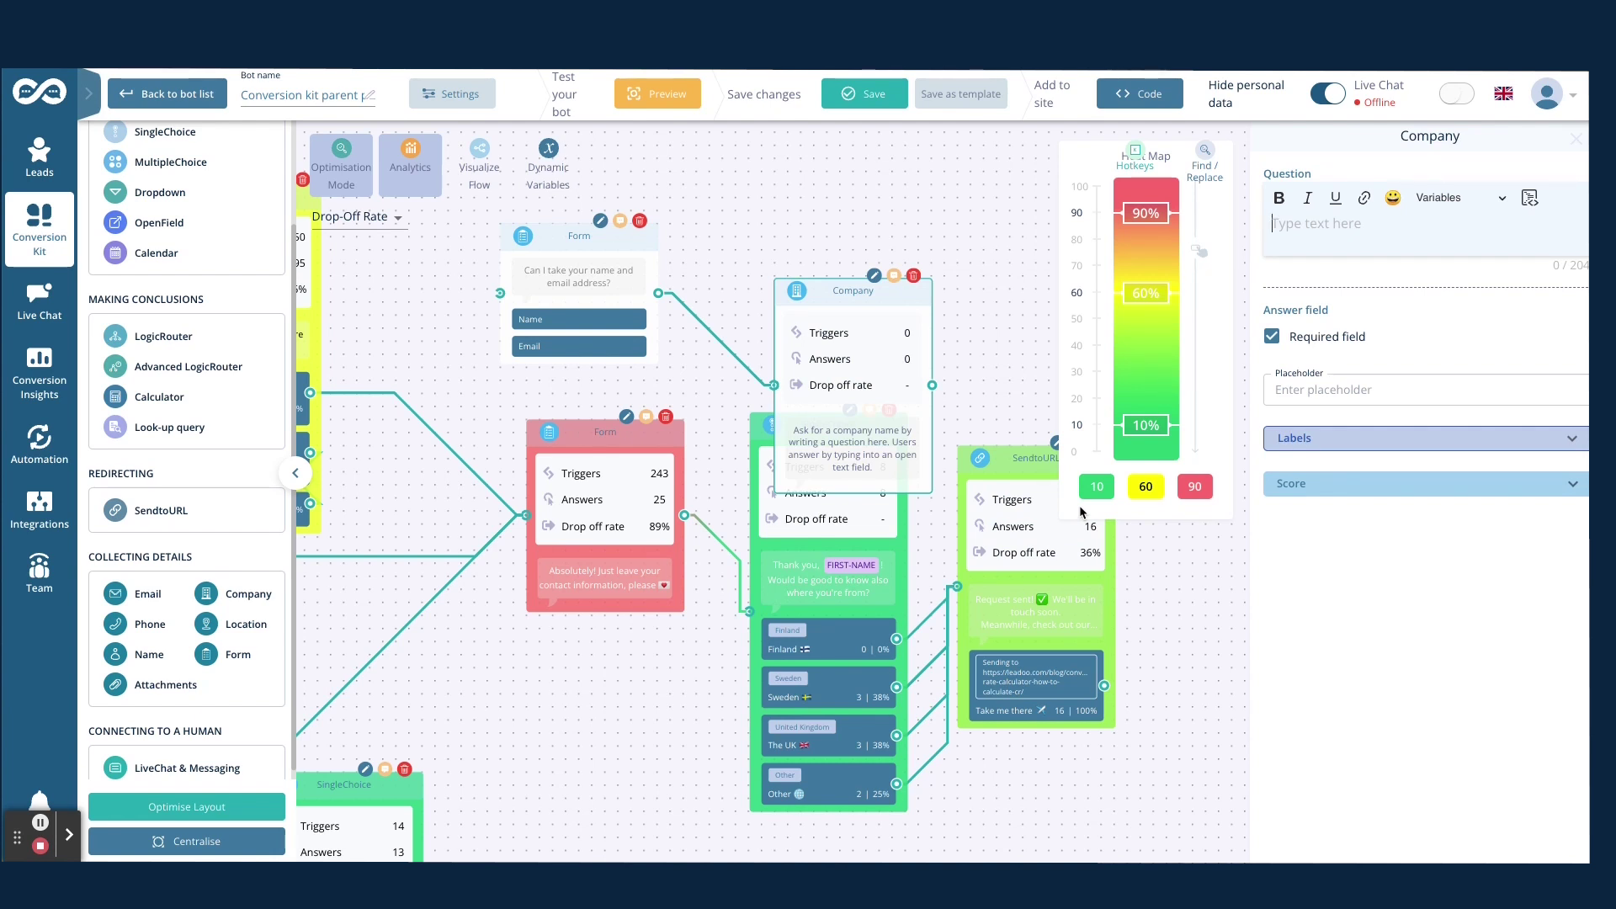
pyautogui.write('And wh')
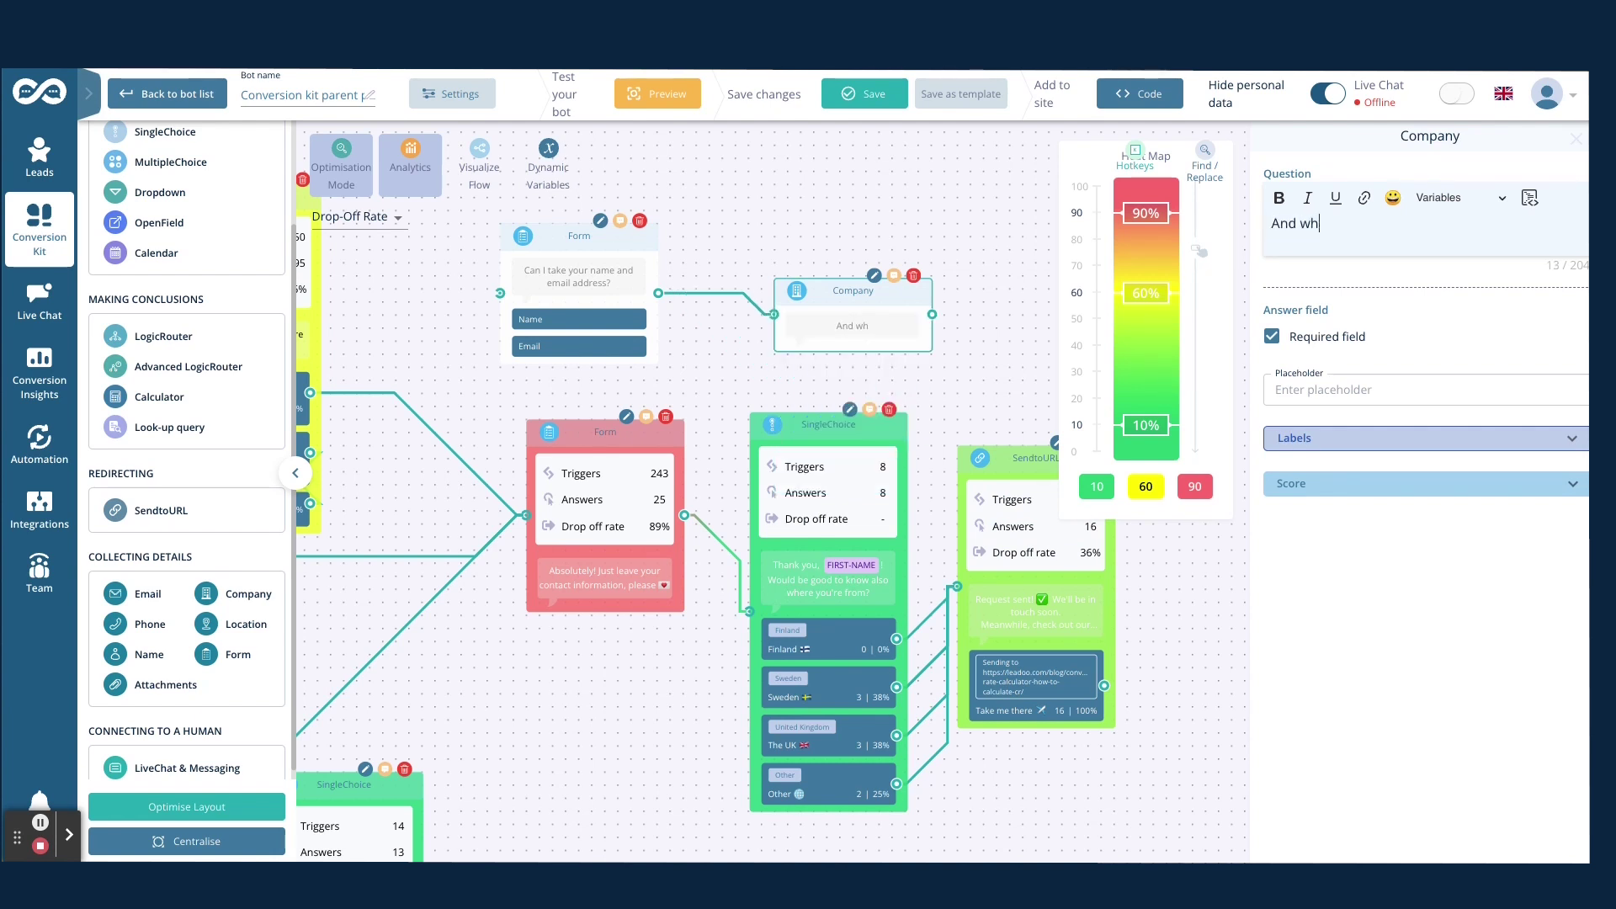
pyautogui.write('at company do you work for?')
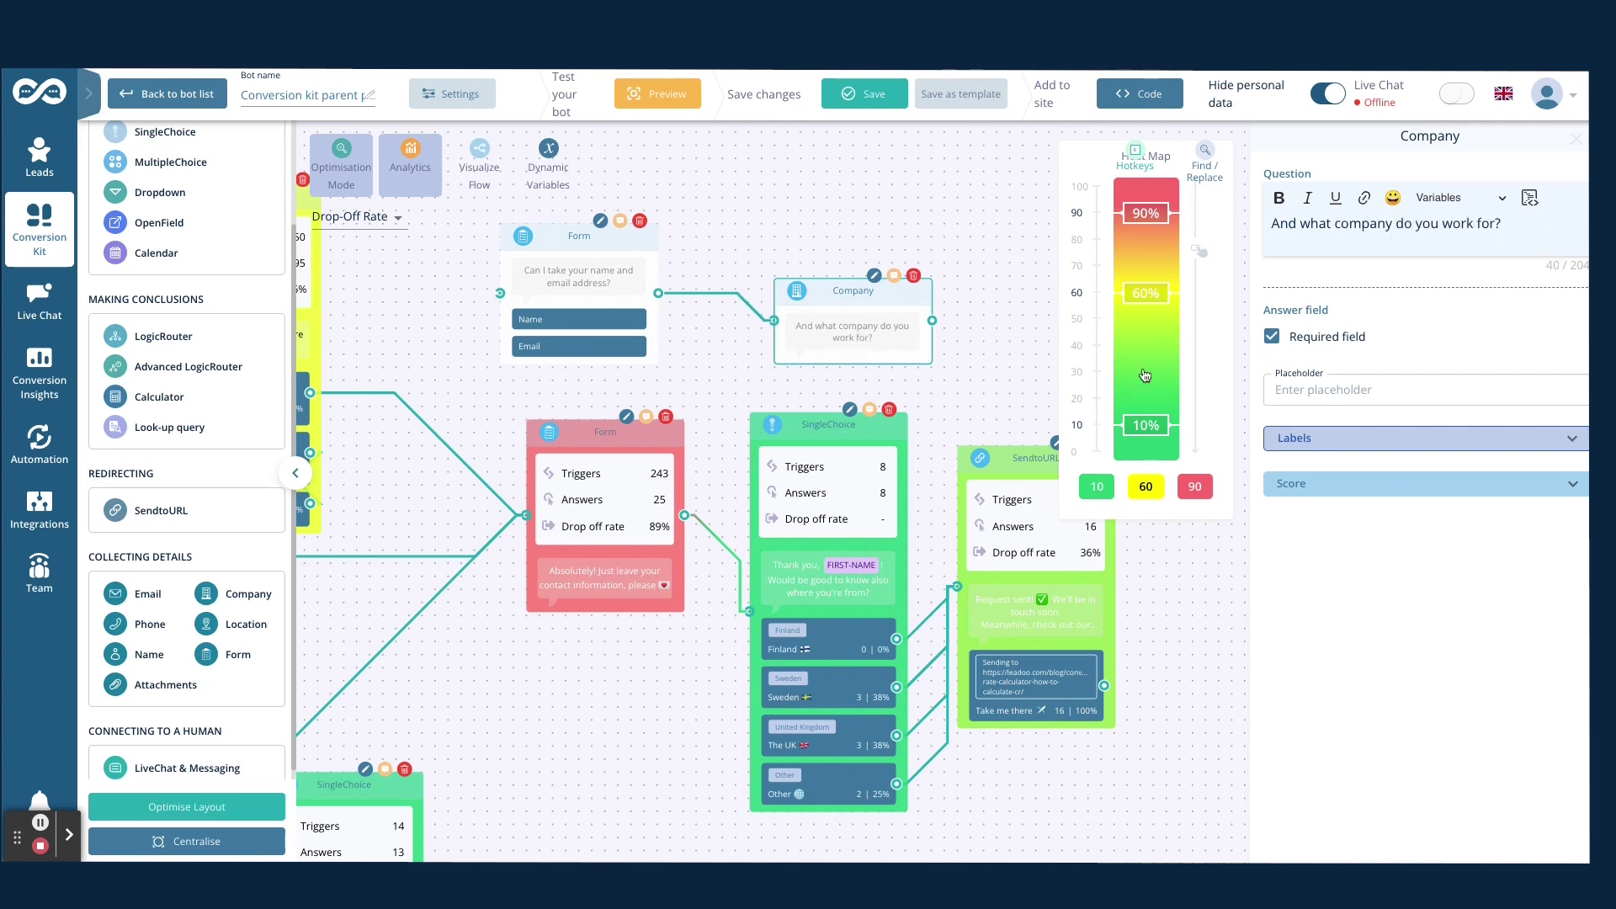
pyautogui.click(1570, 138)
# Connect a Phone block after the Company block, asking "Some things are best discussed over the phone, can we grab your contact number?".
pyautogui.moveTo(931, 321); pyautogui.dragTo(979, 310)
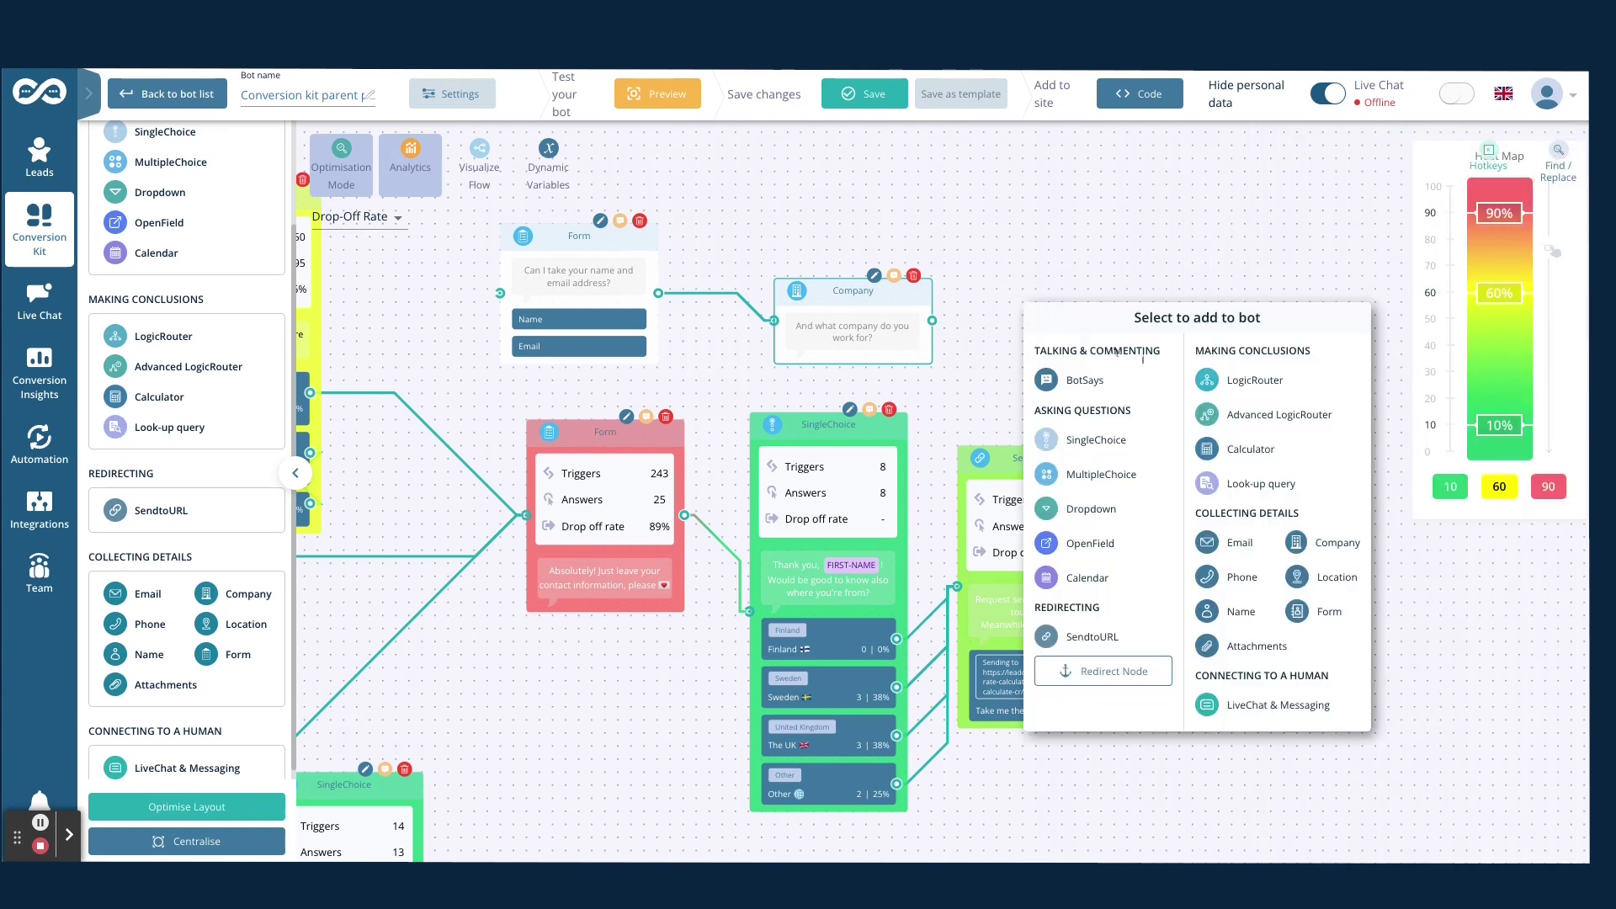
pyautogui.click(1237, 576)
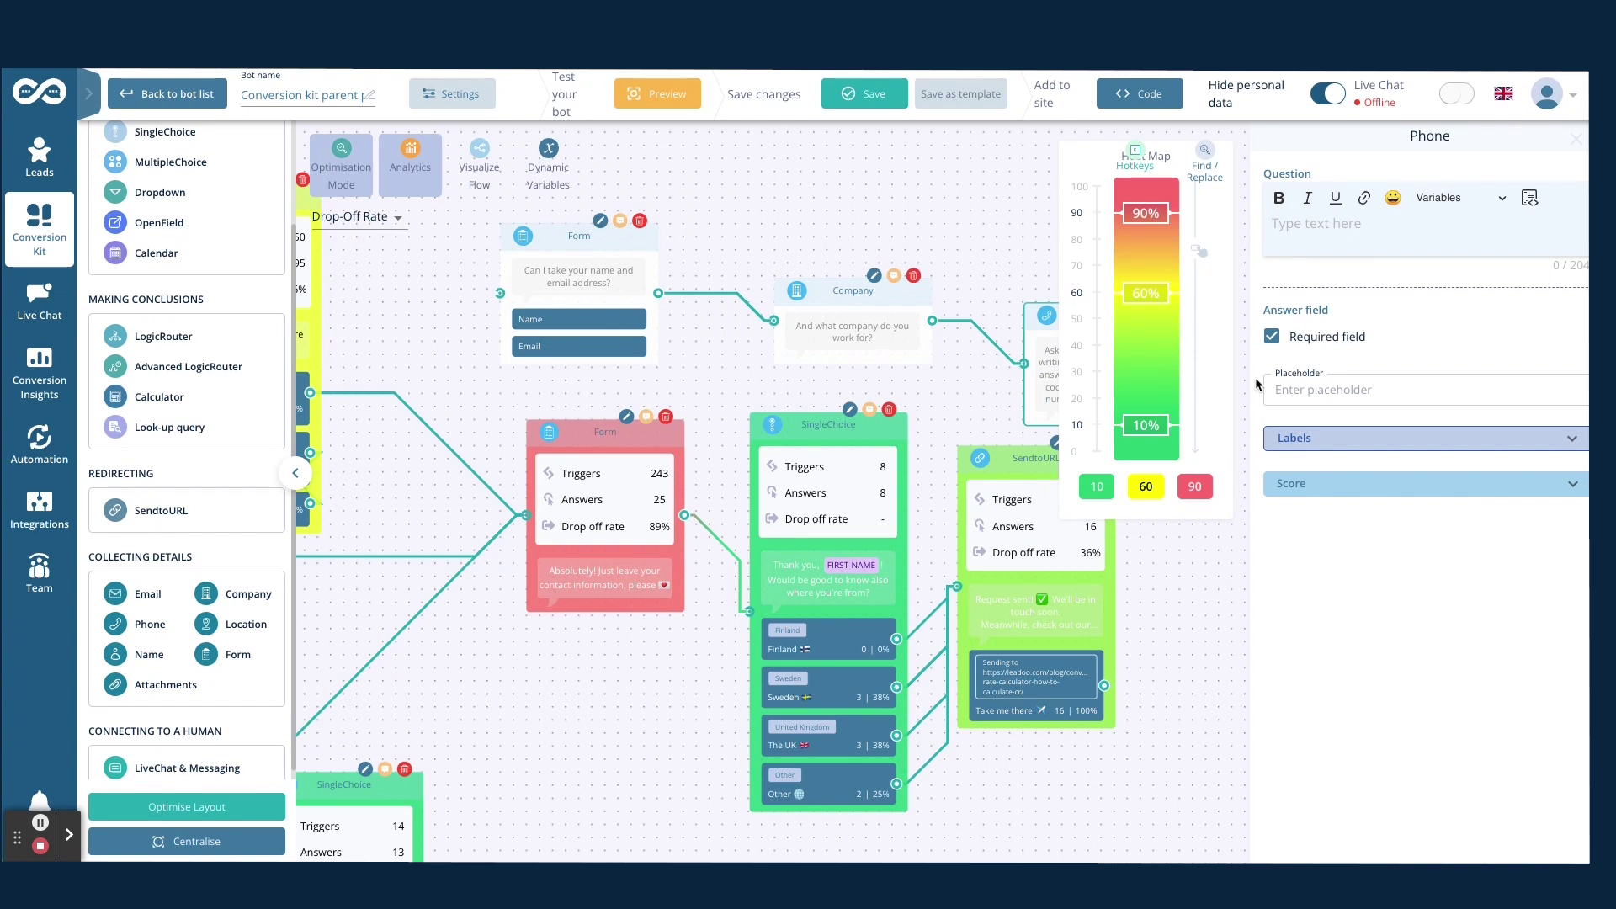
pyautogui.write('Some thin')
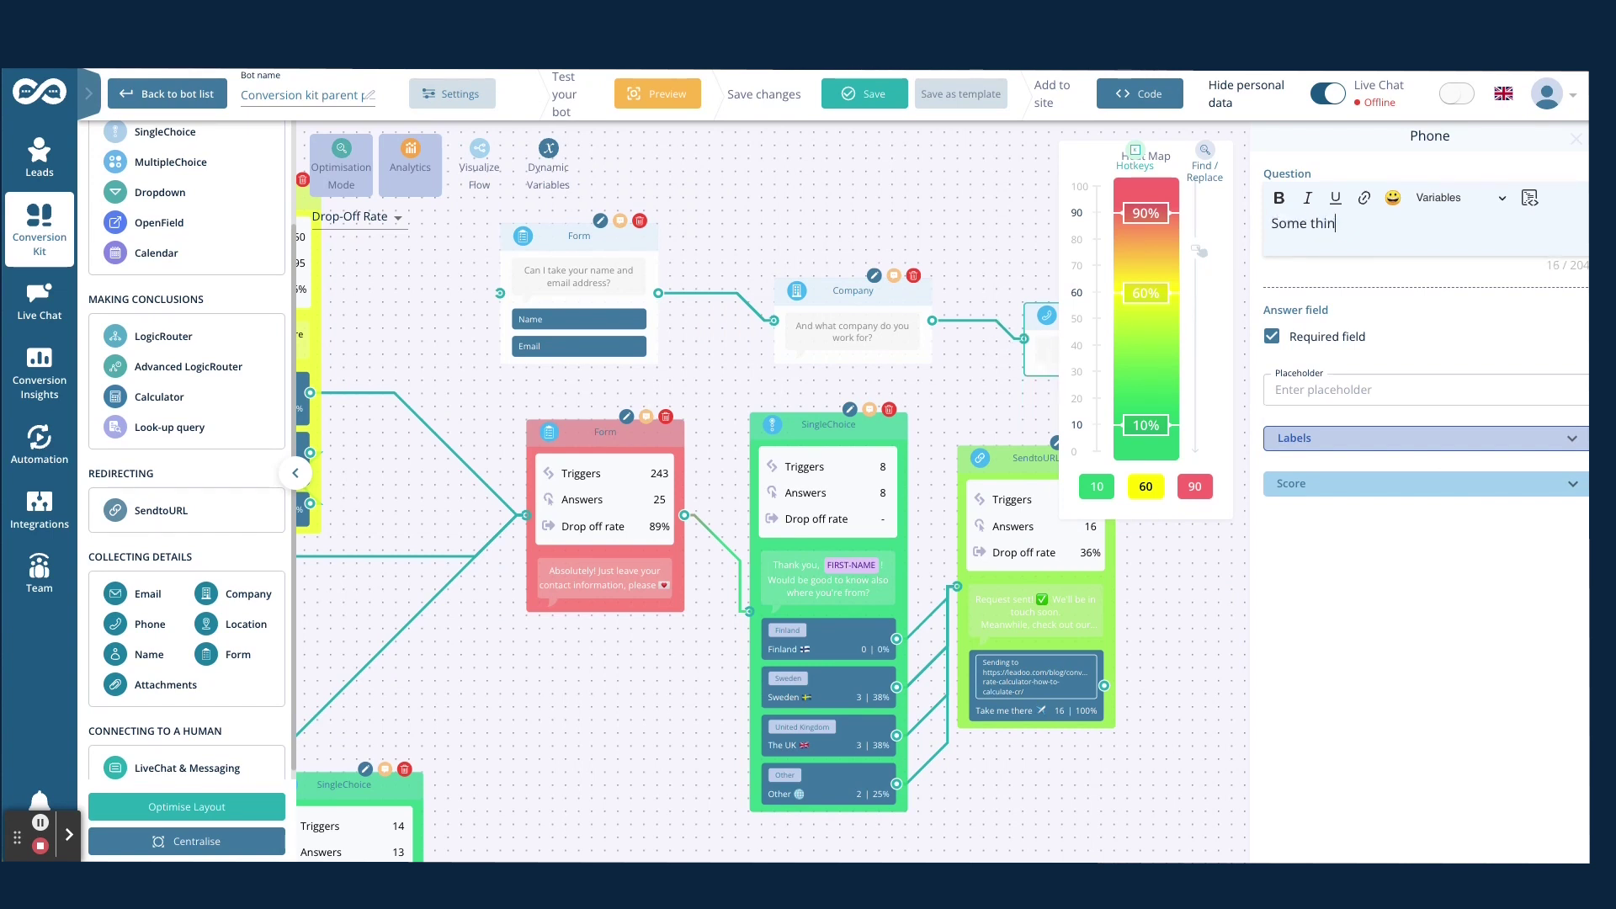
pyautogui.write('gs are best discussed ')
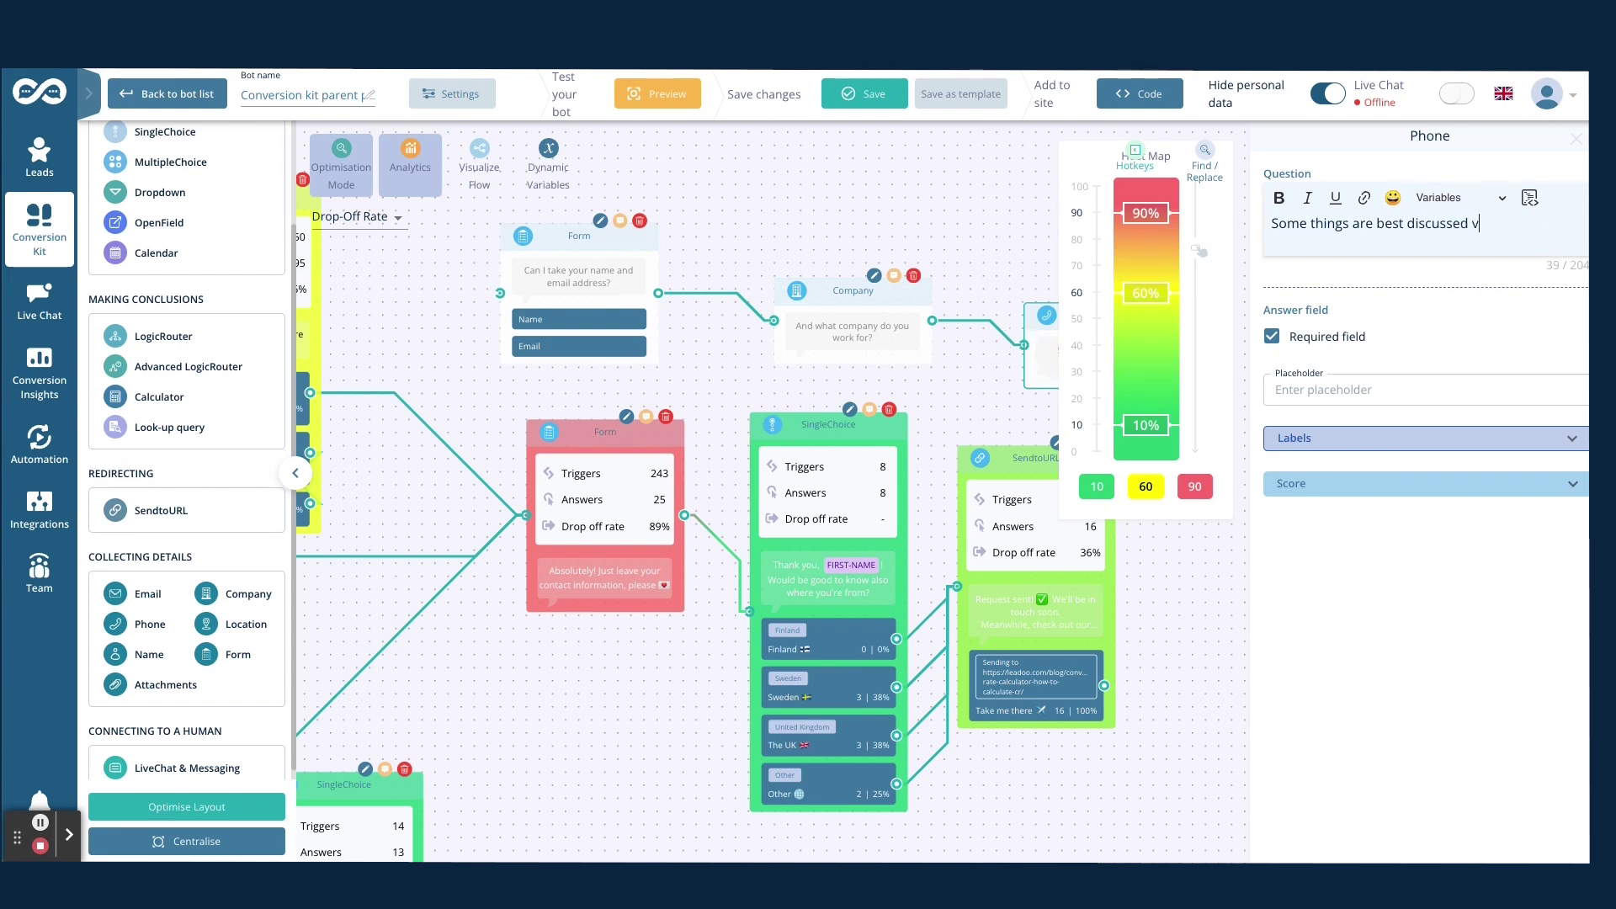
pyautogui.write('over the phone, ca')
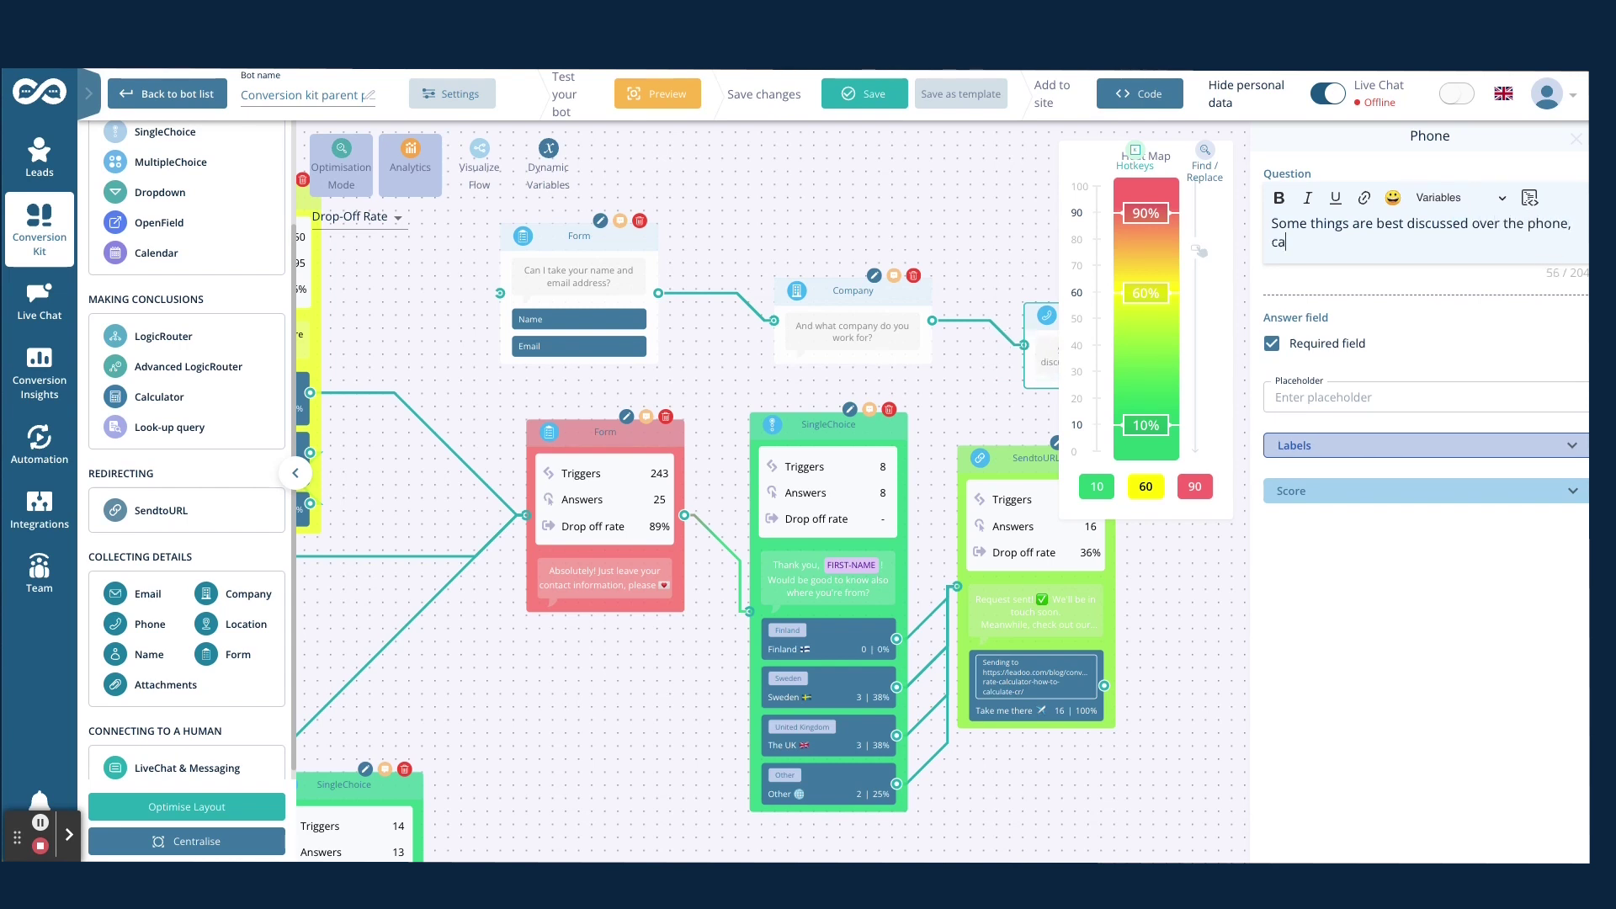
pyautogui.write('n we grab your')
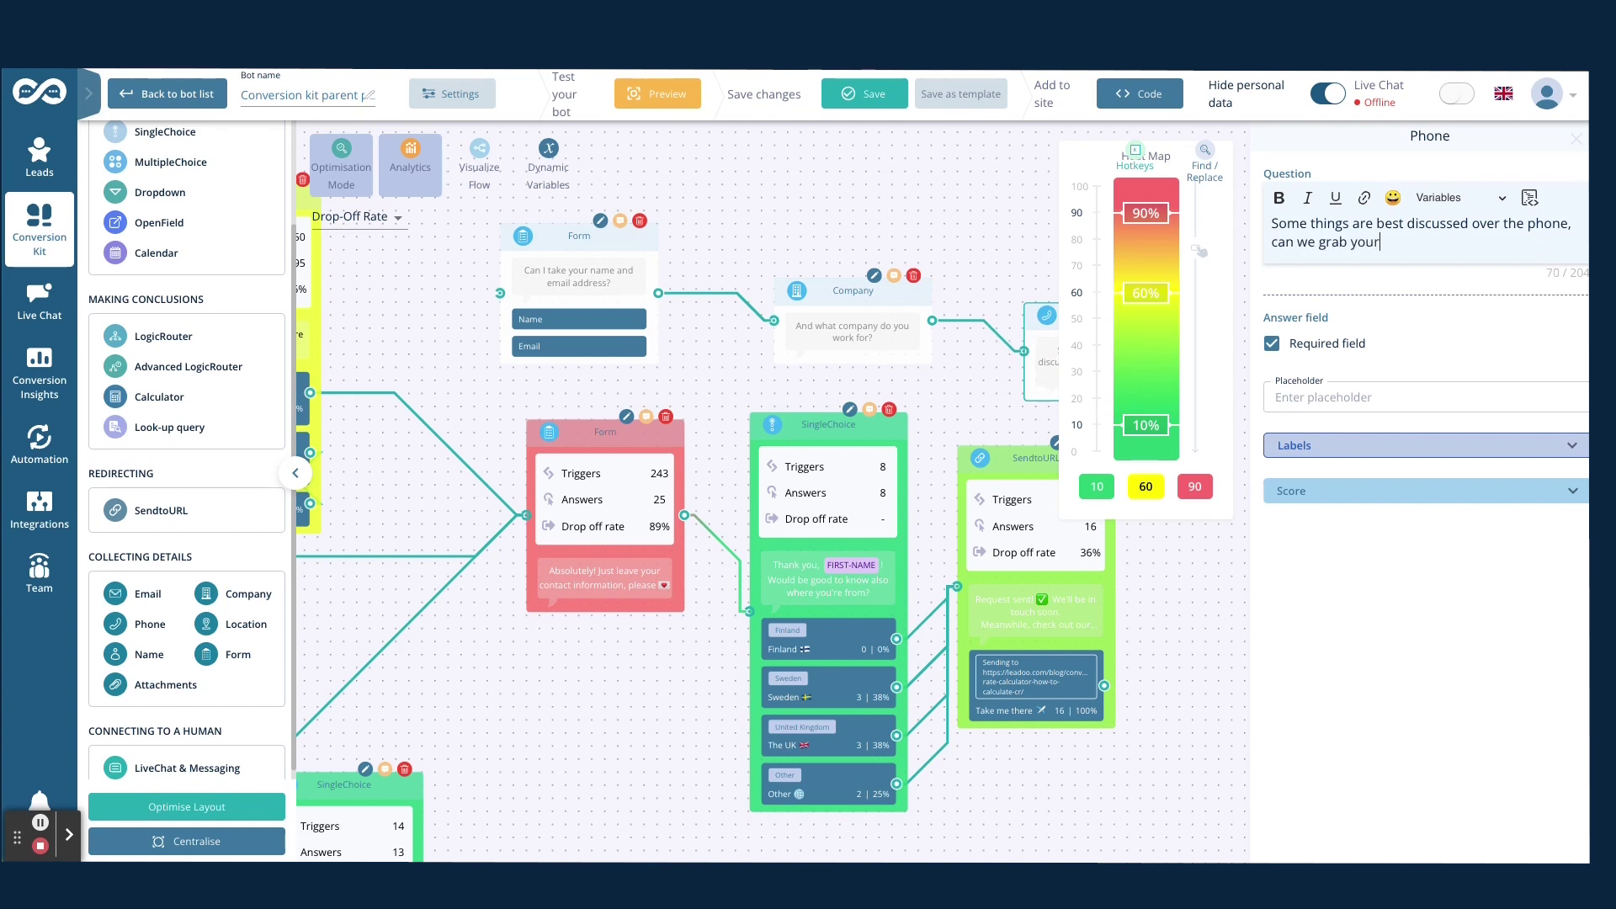
pyautogui.write(' contact number?')
pyautogui.click(1575, 139)
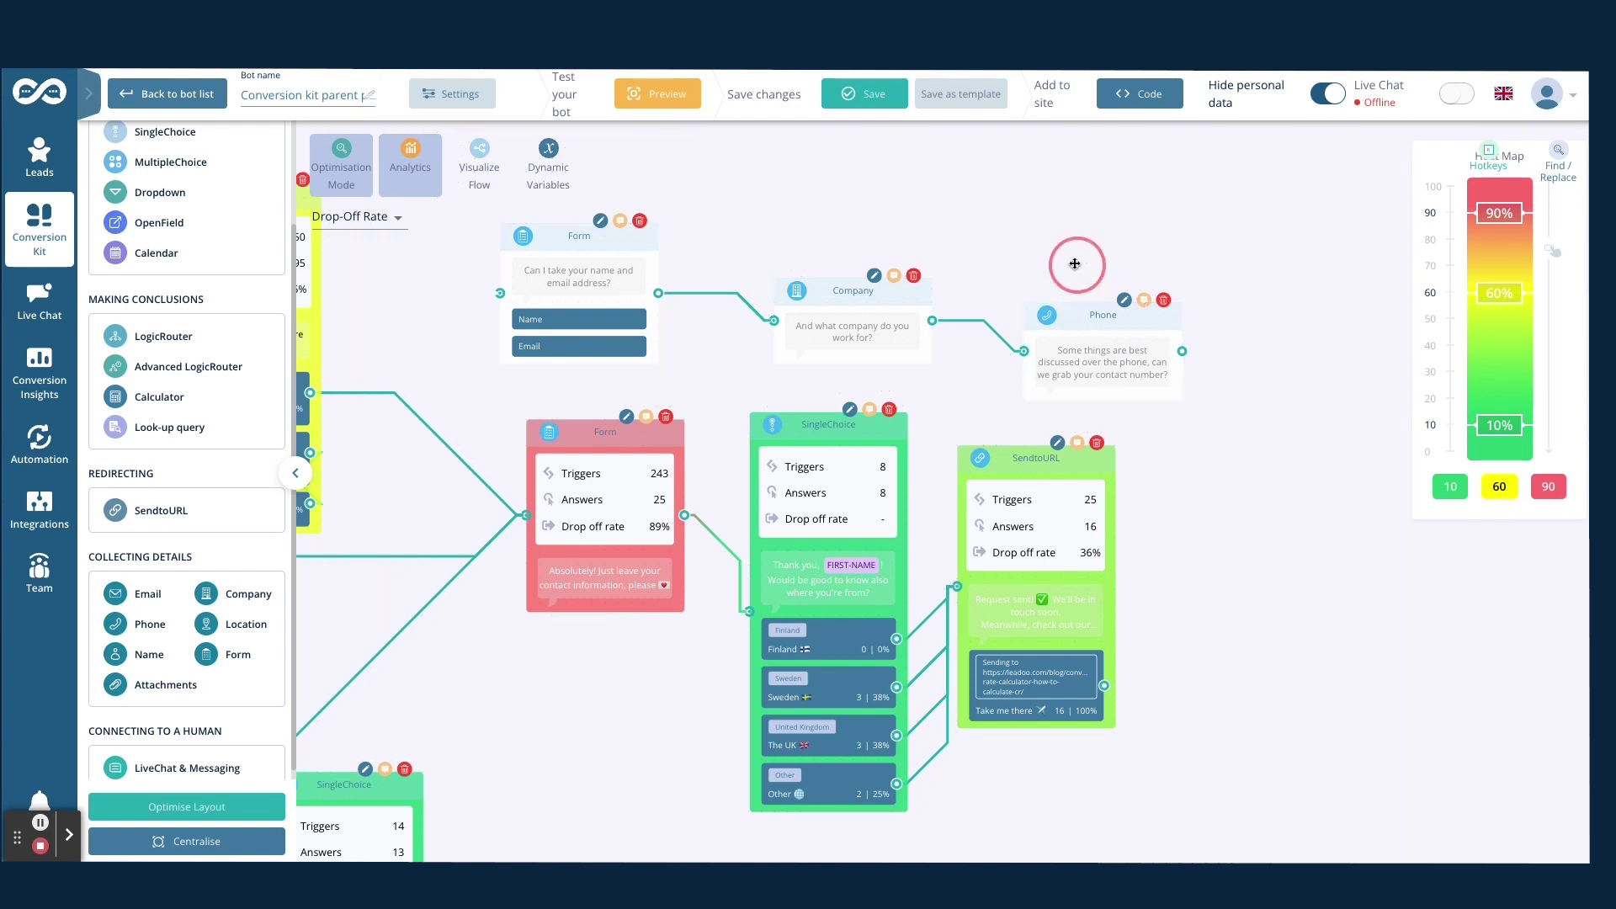
pyautogui.moveTo(1071, 259); pyautogui.dragTo(1136, 366)
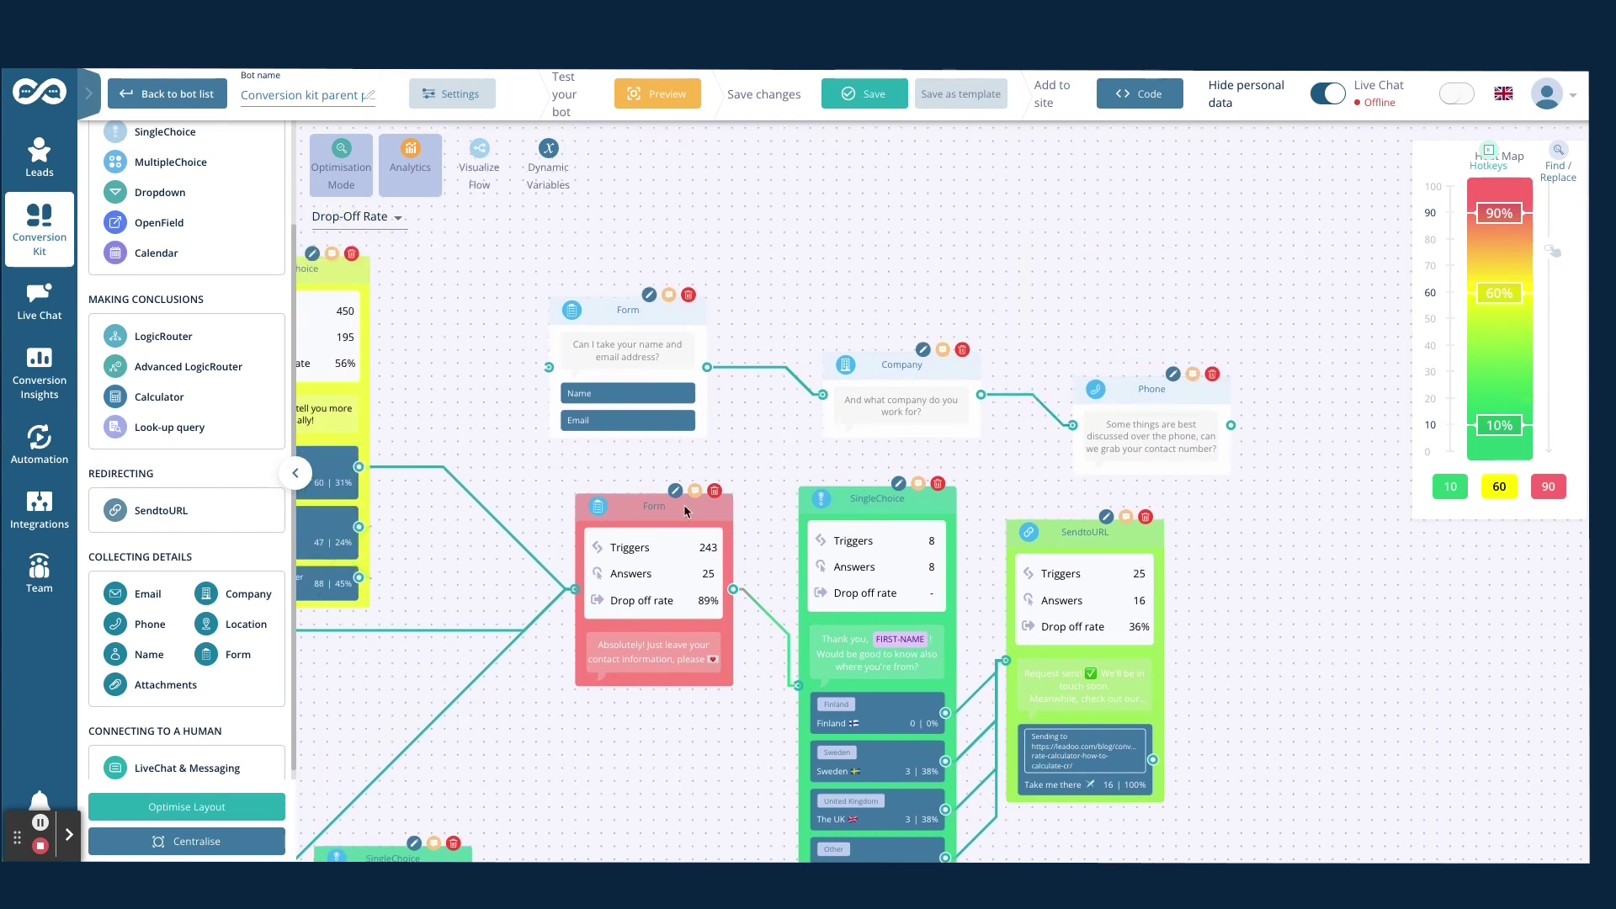
pyautogui.moveTo(597, 452); pyautogui.dragTo(653, 519)
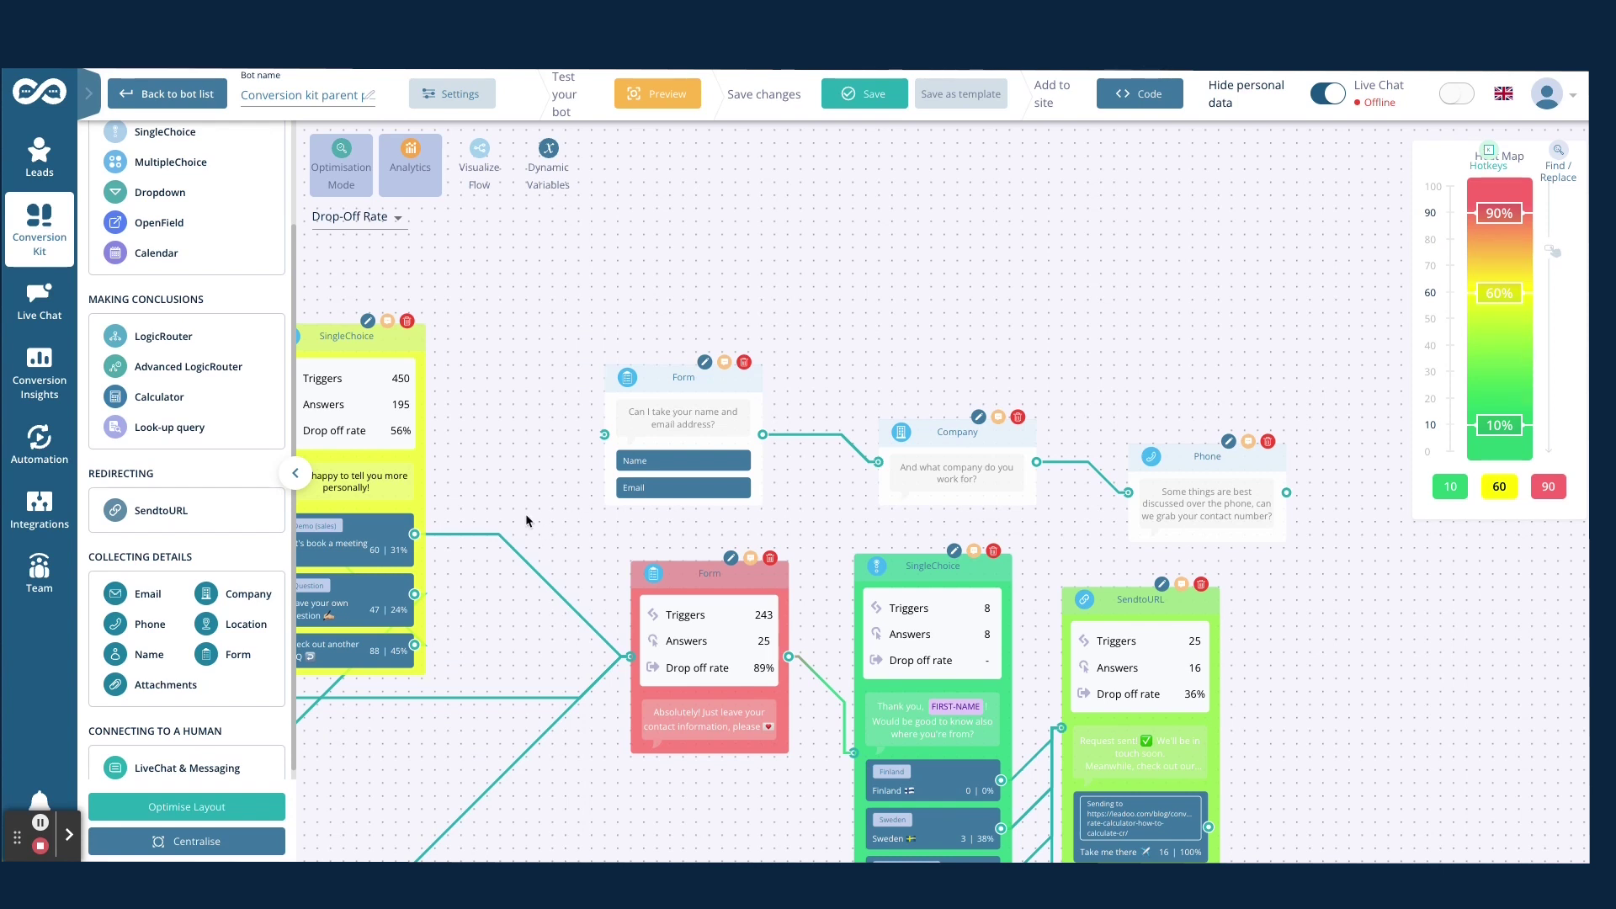
pyautogui.moveTo(526, 518); pyautogui.dragTo(622, 550)
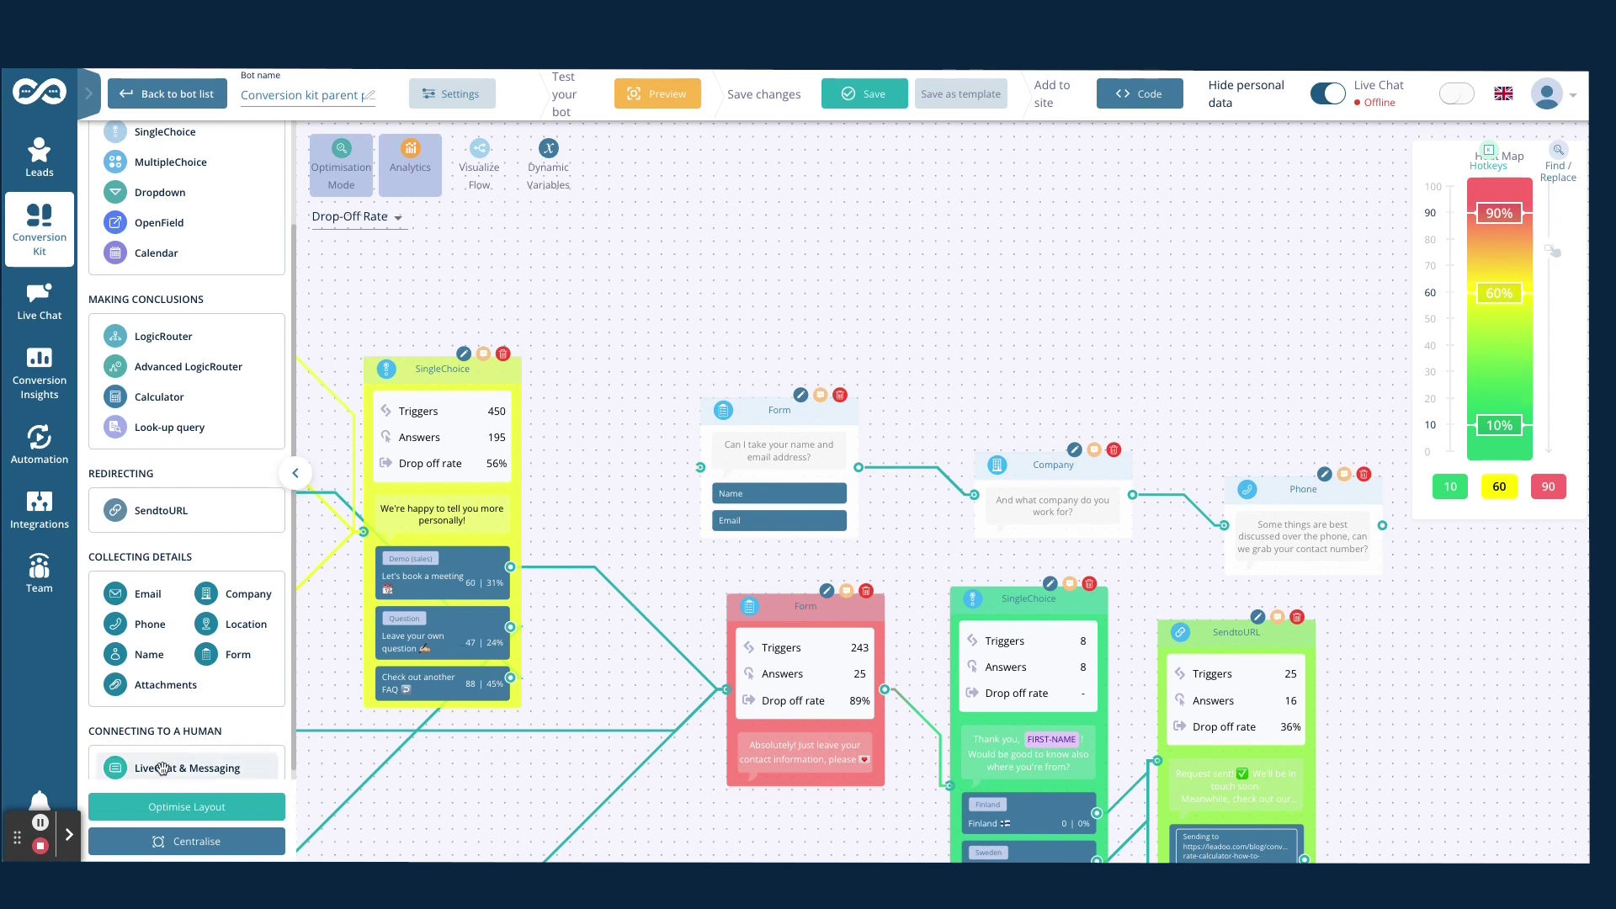
pyautogui.click(38, 841)
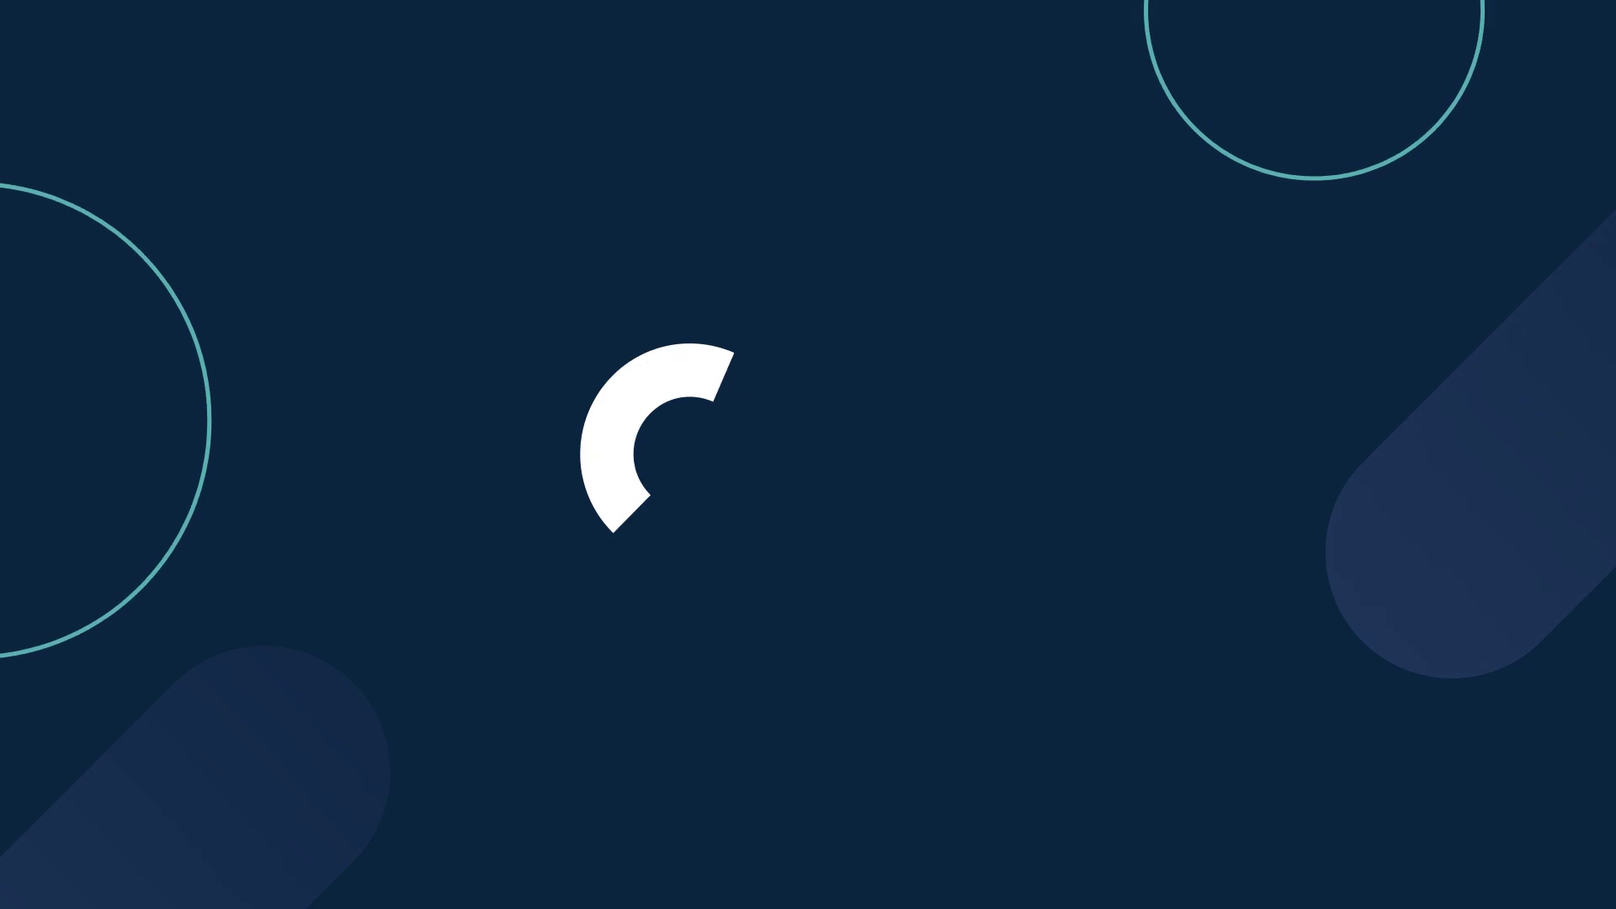